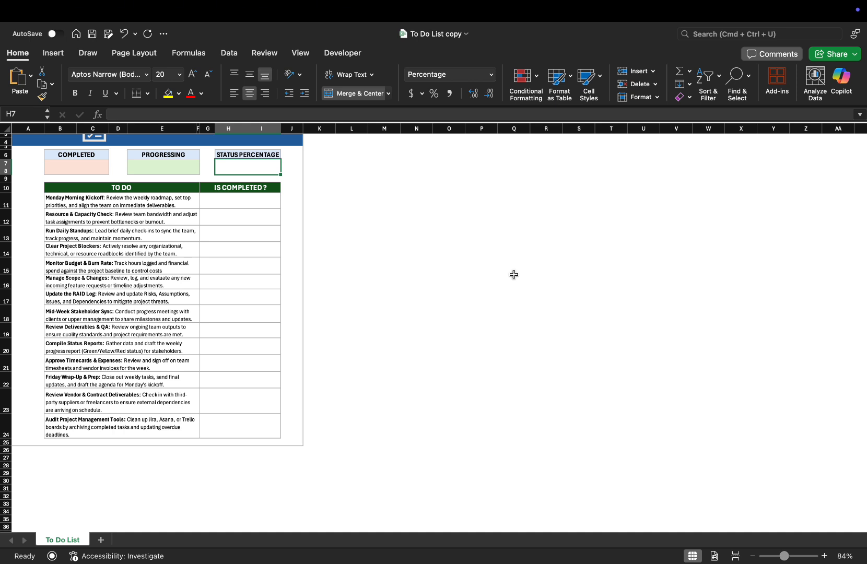
Insert checkboxes in the Is Completed cells for every task, G11 through I24
{"action": "left_click_drag", "start_coordinate": [267, 204], "coordinate": [248, 423]}
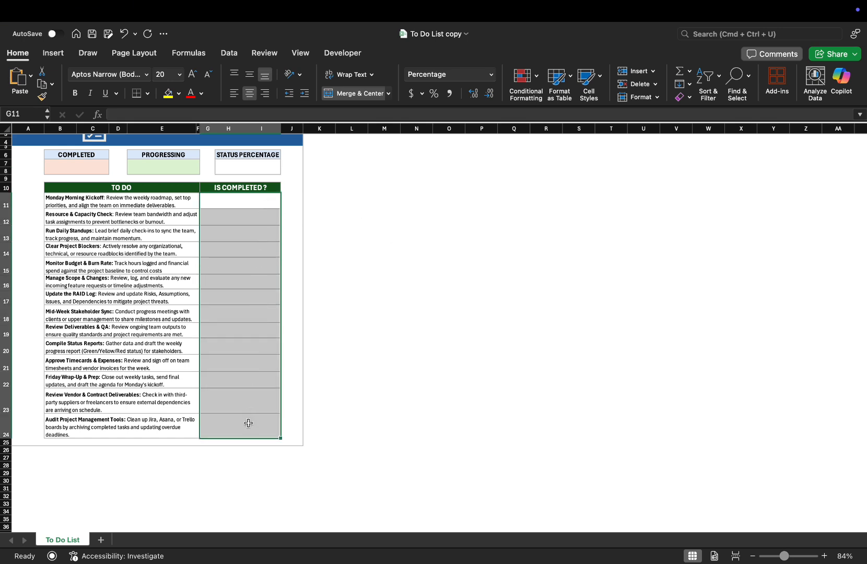
{"action": "left_click", "coordinate": [53, 55]}
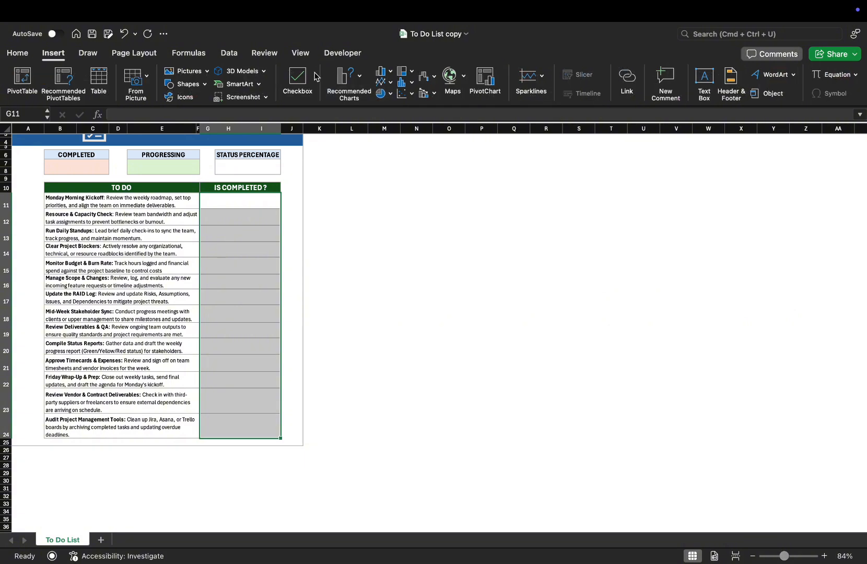
{"action": "left_click", "coordinate": [298, 78]}
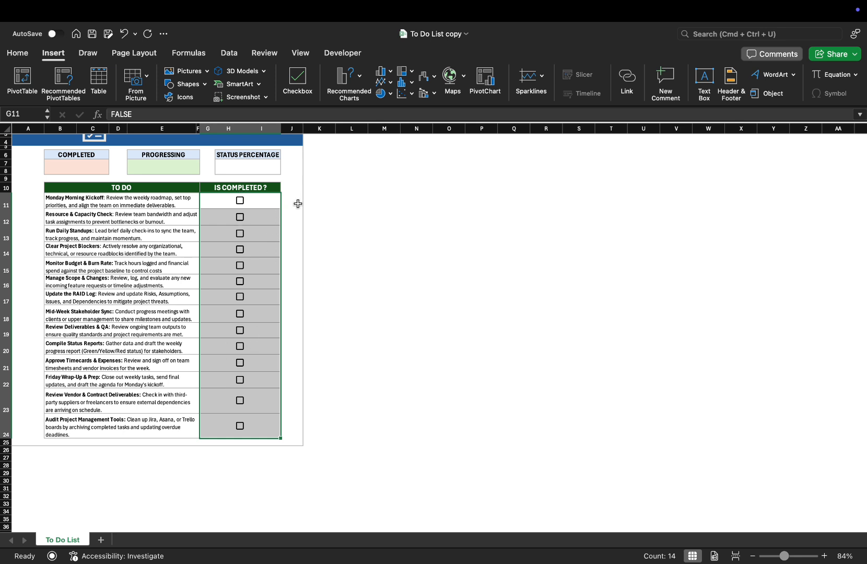
Inspect the cell values behind the first two checkboxes, testing the Monday Morning Kickoff one by ticking and unticking it
{"action": "left_click", "coordinate": [314, 204]}
{"action": "left_click", "coordinate": [261, 202]}
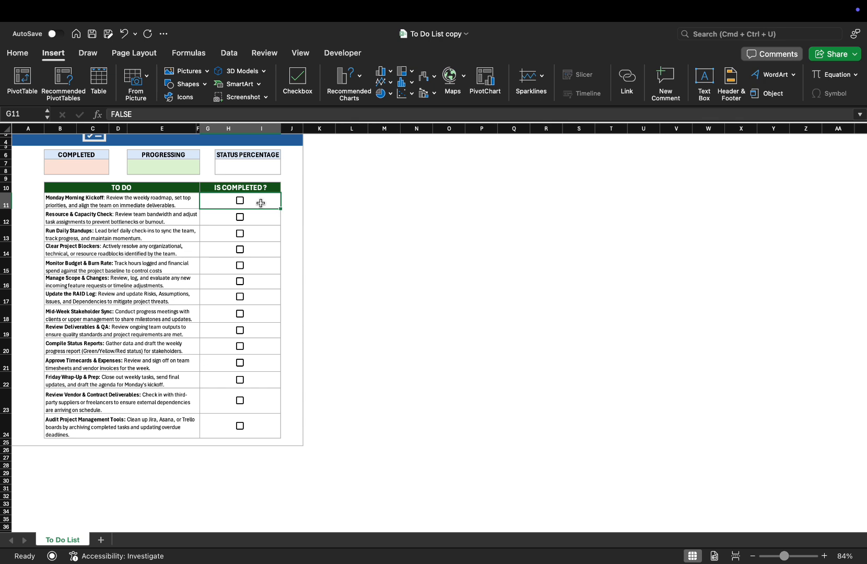
{"action": "left_click", "coordinate": [268, 217]}
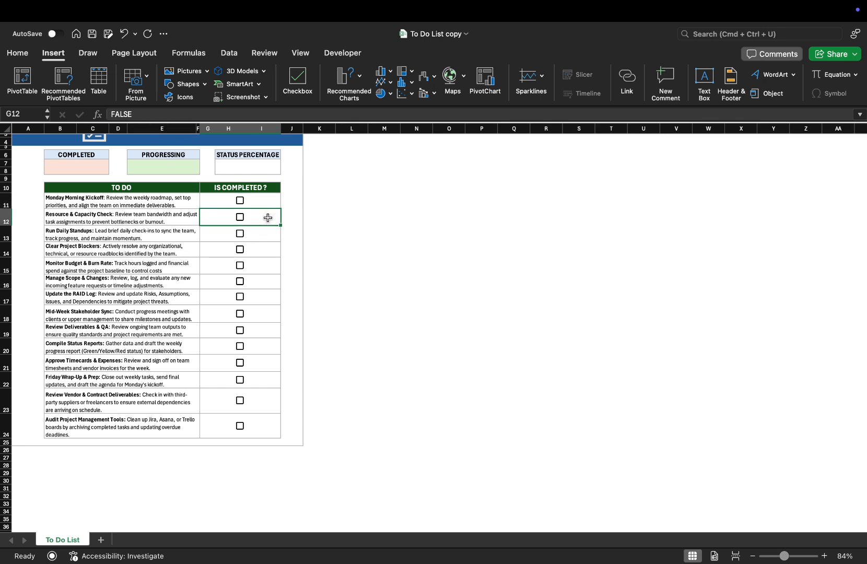
{"action": "left_click", "coordinate": [239, 201]}
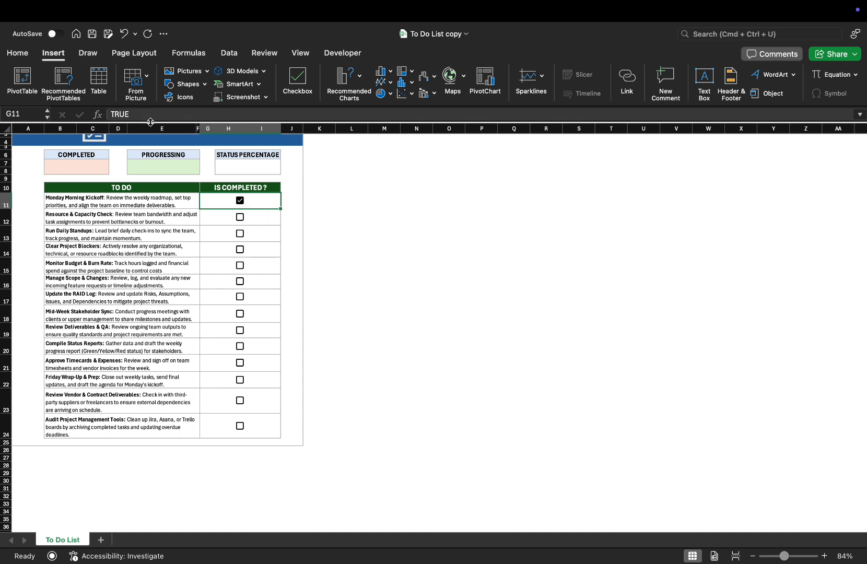
{"action": "left_click", "coordinate": [240, 201]}
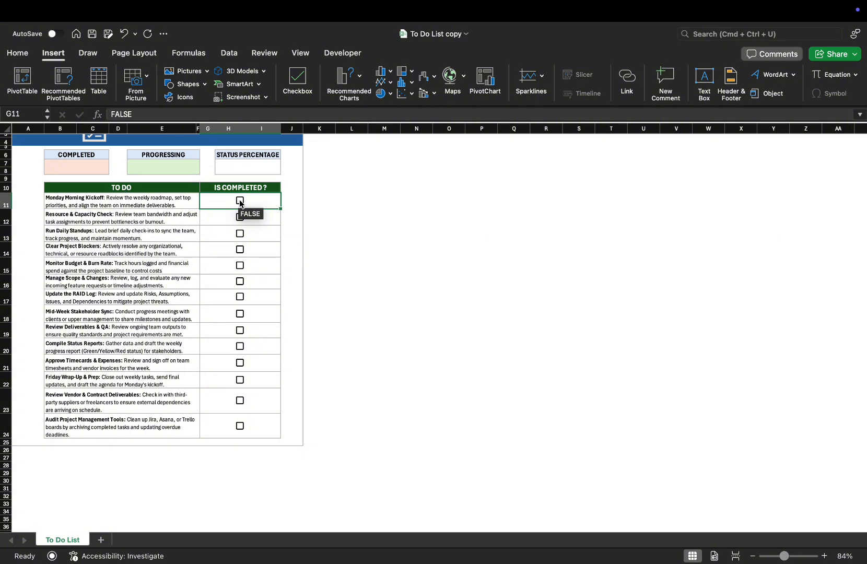
{"action": "left_click", "coordinate": [88, 172]}
{"action": "left_click", "coordinate": [140, 170]}
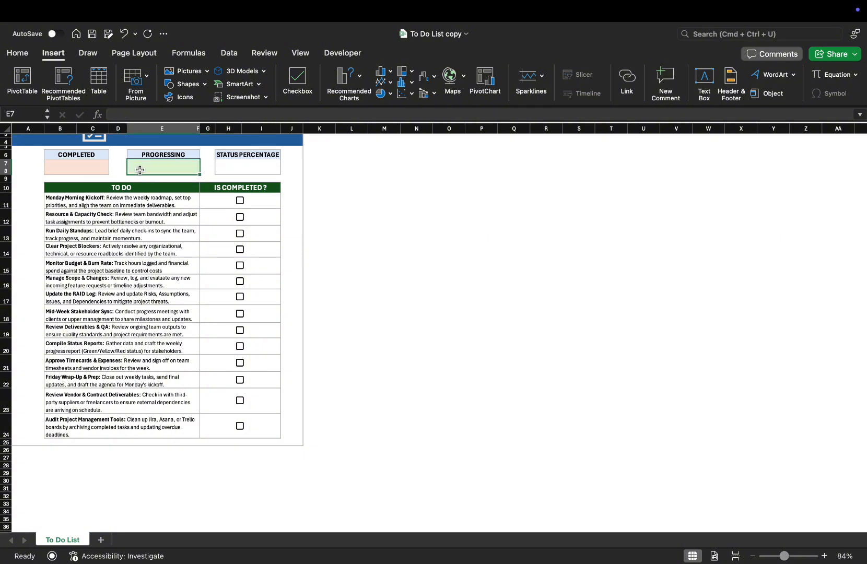
{"action": "left_click", "coordinate": [264, 171]}
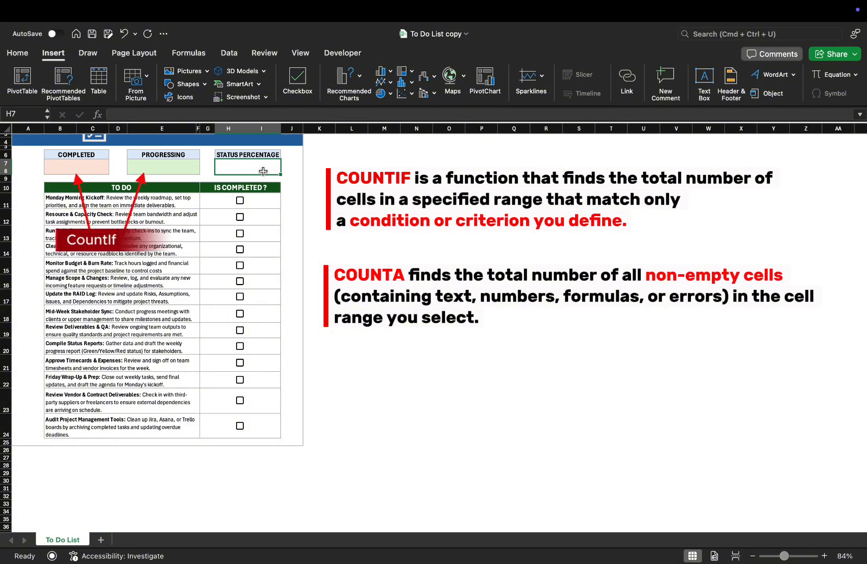
{"action": "left_click", "coordinate": [95, 164]}
{"action": "left_click", "coordinate": [173, 170]}
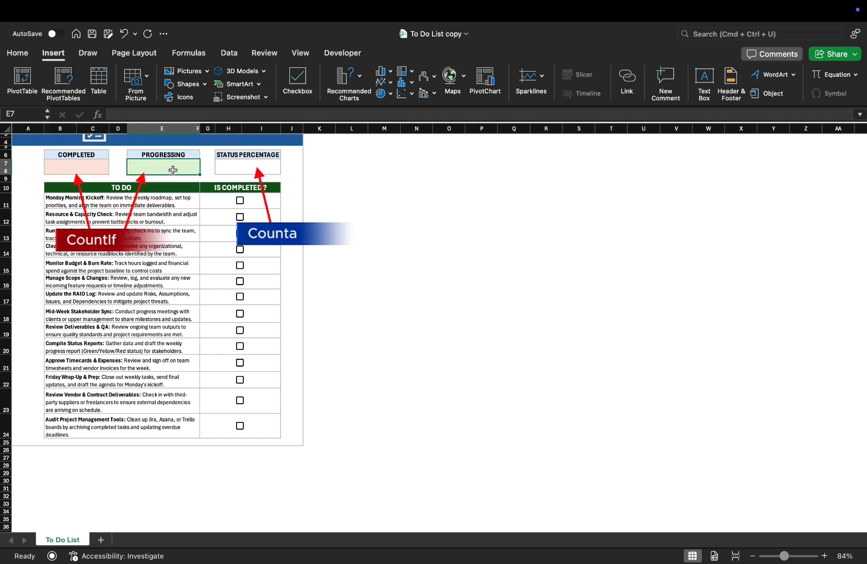
{"action": "left_click", "coordinate": [244, 167]}
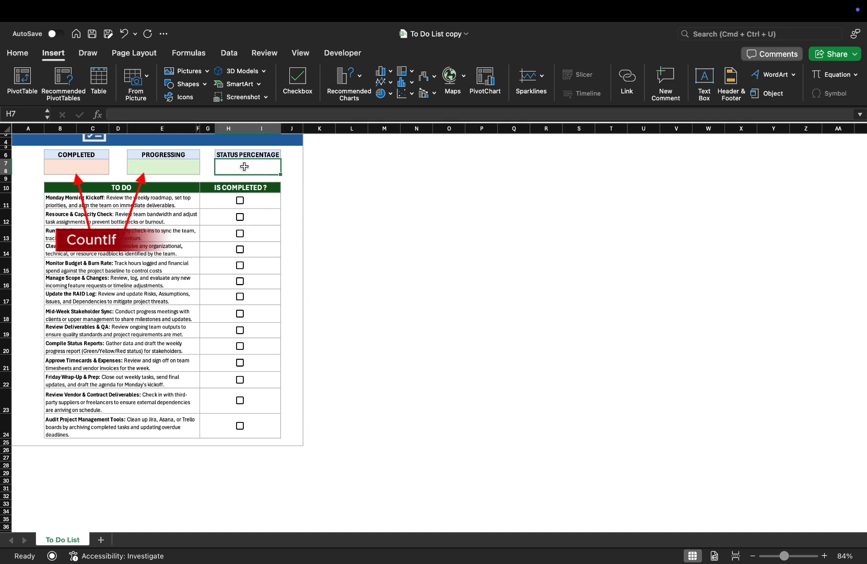
Count the finished tasks in the cell under Completed with the formula =COUNTIF(G11:I24,TRUE)
{"action": "left_click", "coordinate": [88, 168]}
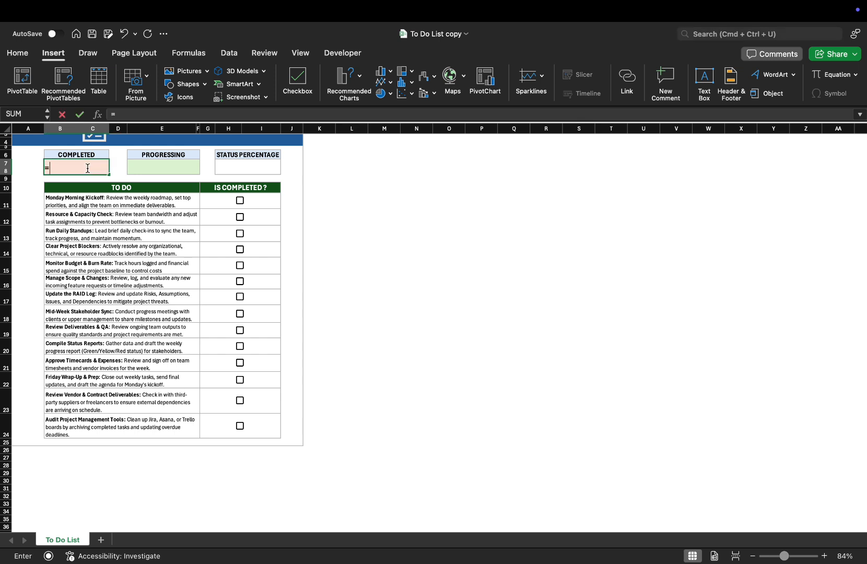
{"action": "type", "text": "=COUNT"}
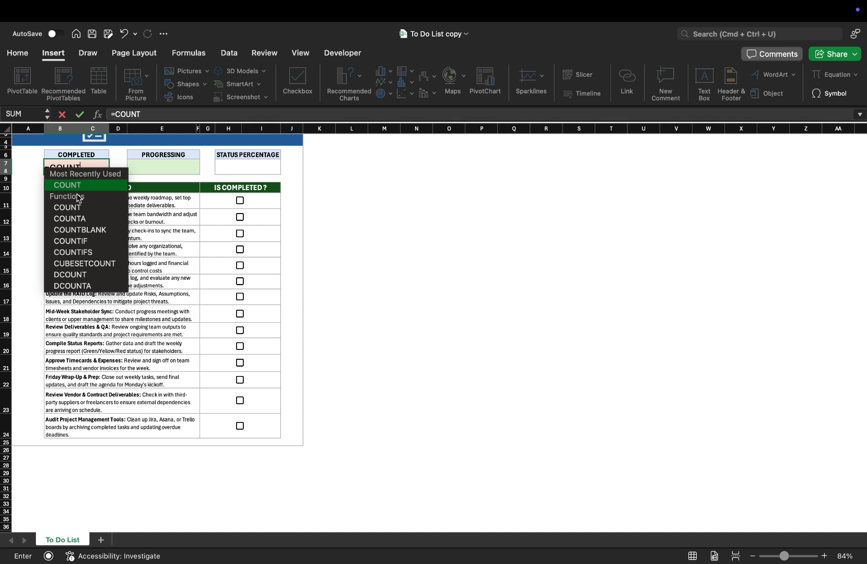
{"action": "double_click", "coordinate": [77, 242]}
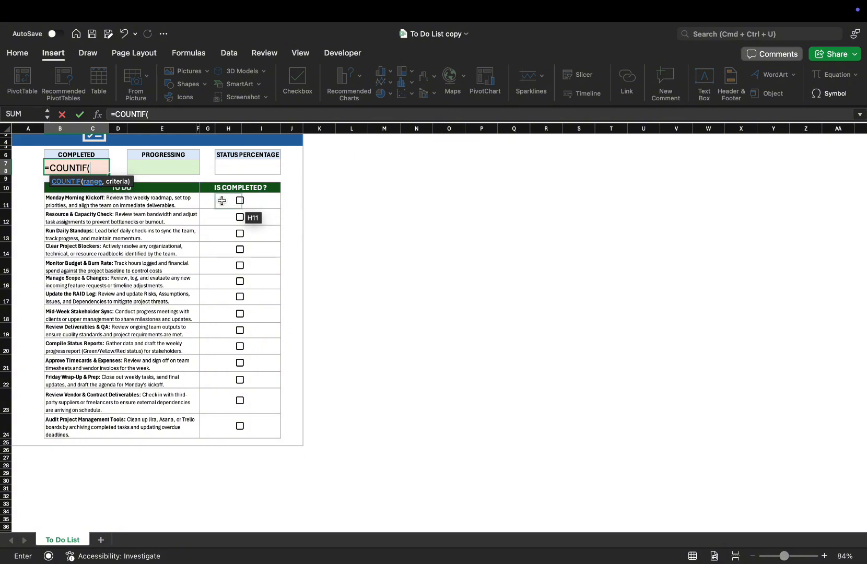
{"action": "left_click_drag", "start_coordinate": [213, 199], "coordinate": [251, 417]}
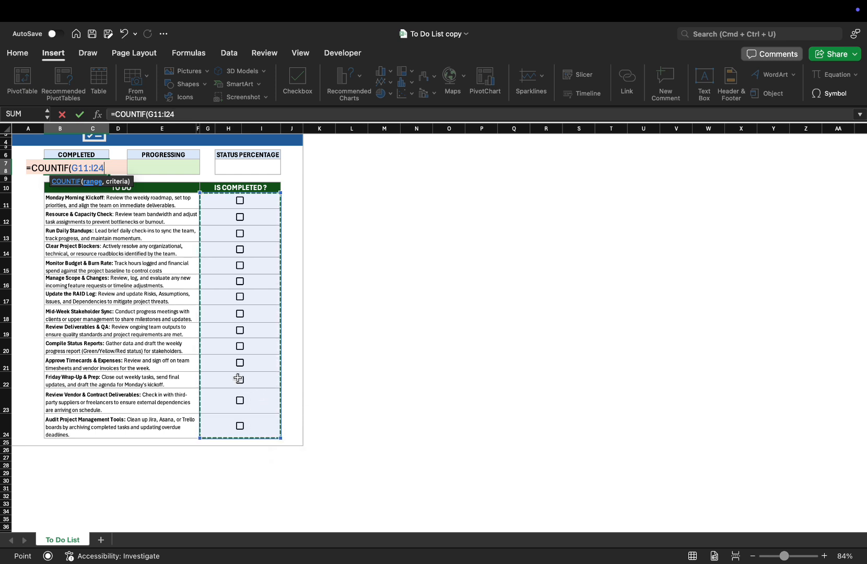
{"action": "type", "text": ","}
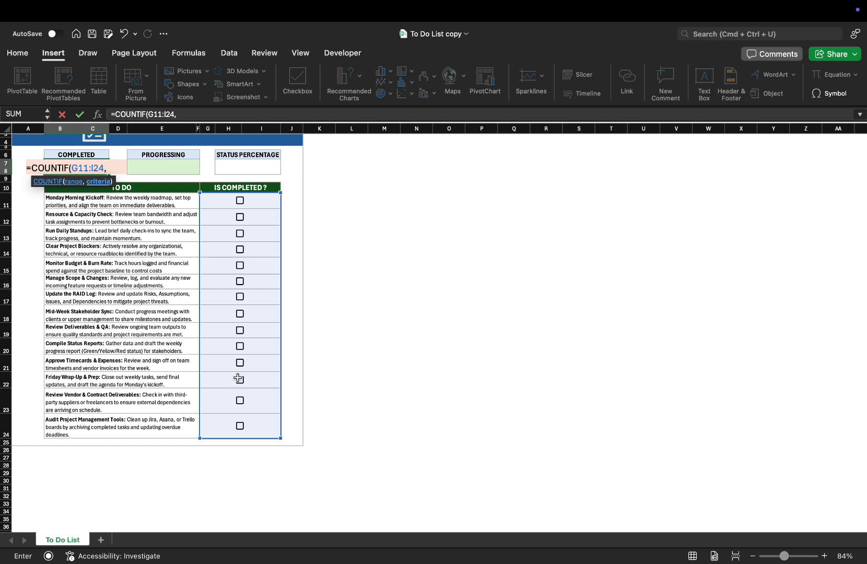
{"action": "type", "text": "TRUE"}
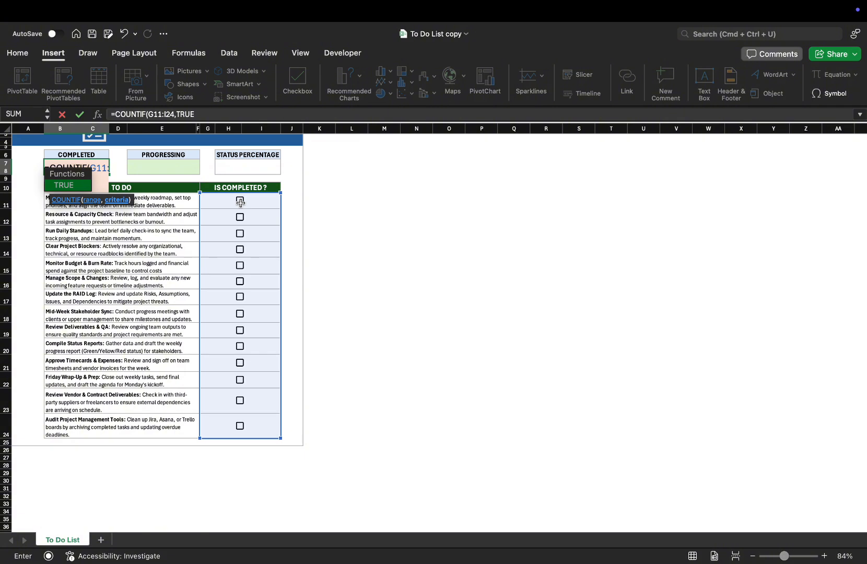
{"action": "type", "text": ")"}
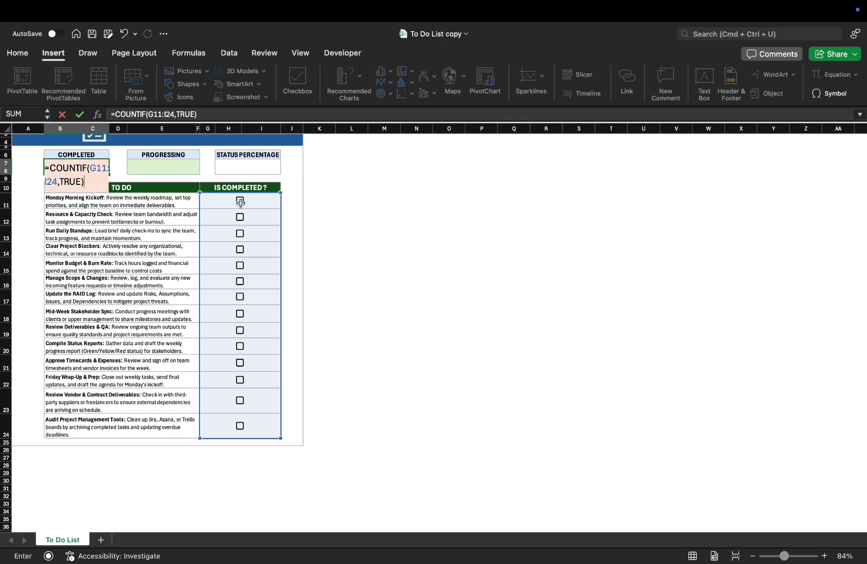
{"action": "key", "text": "Return"}
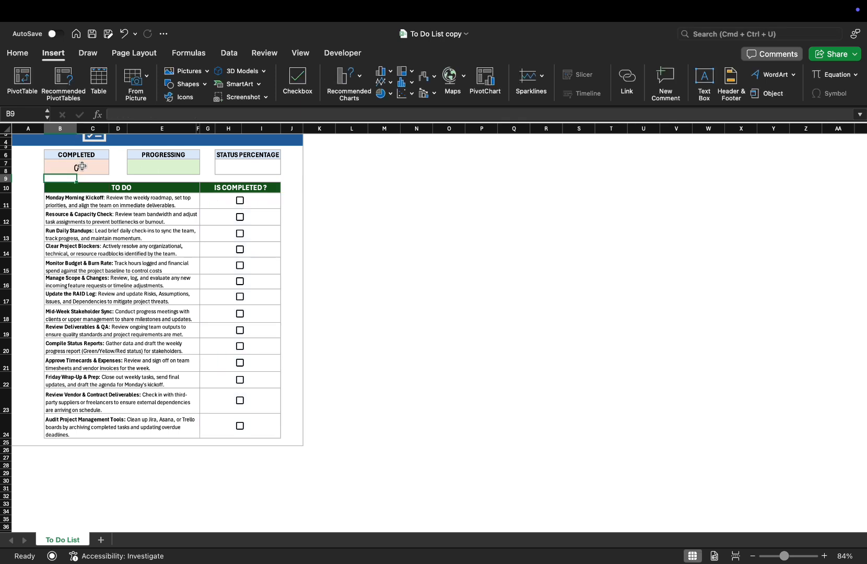
{"action": "left_click", "coordinate": [81, 167]}
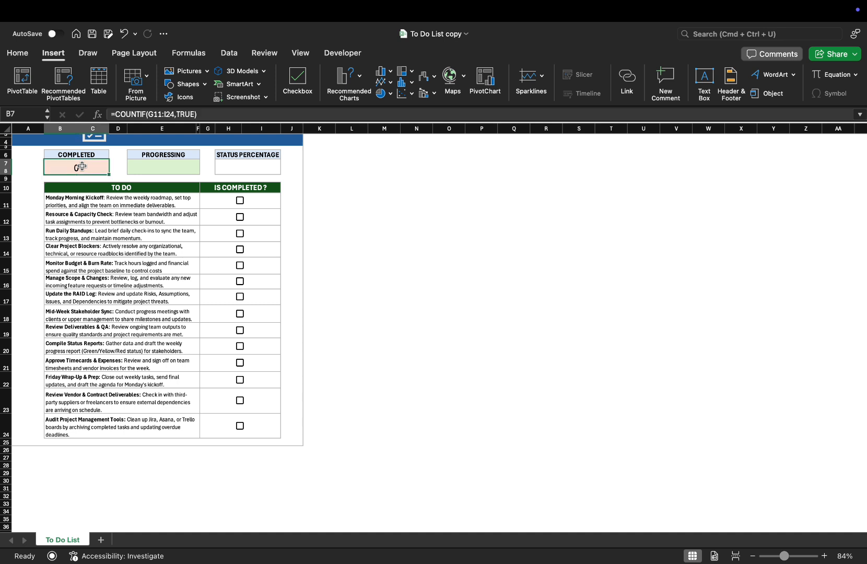
Tick the Monday Morning Kickoff, Resource & Capacity Check, Run Daily Standups and Clear Project Blockers tasks as completed
{"action": "left_click", "coordinate": [239, 200]}
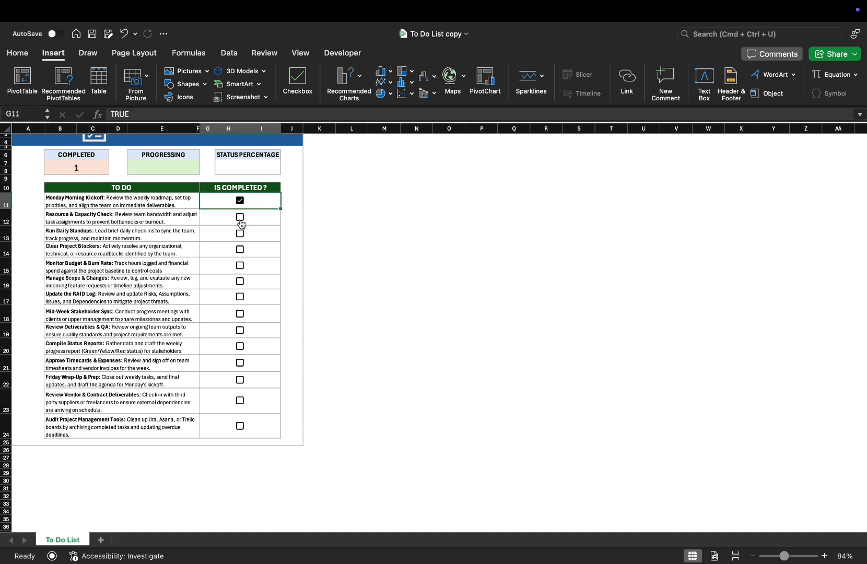
{"action": "left_click", "coordinate": [239, 217]}
{"action": "left_click", "coordinate": [240, 235]}
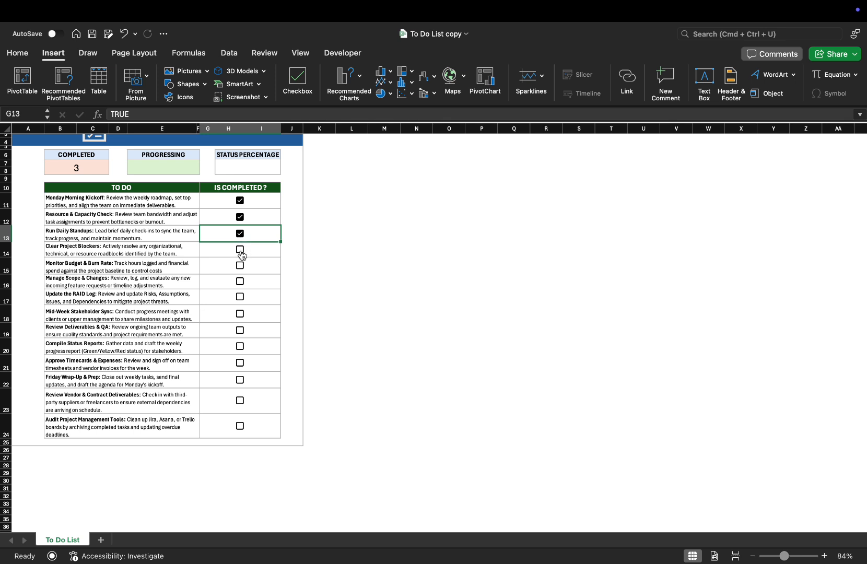
{"action": "left_click", "coordinate": [239, 250]}
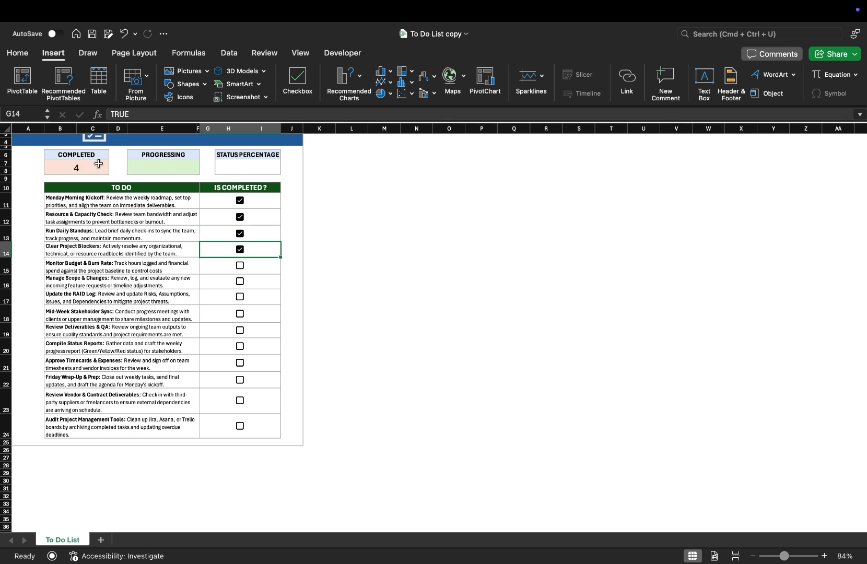
{"action": "left_click", "coordinate": [151, 166]}
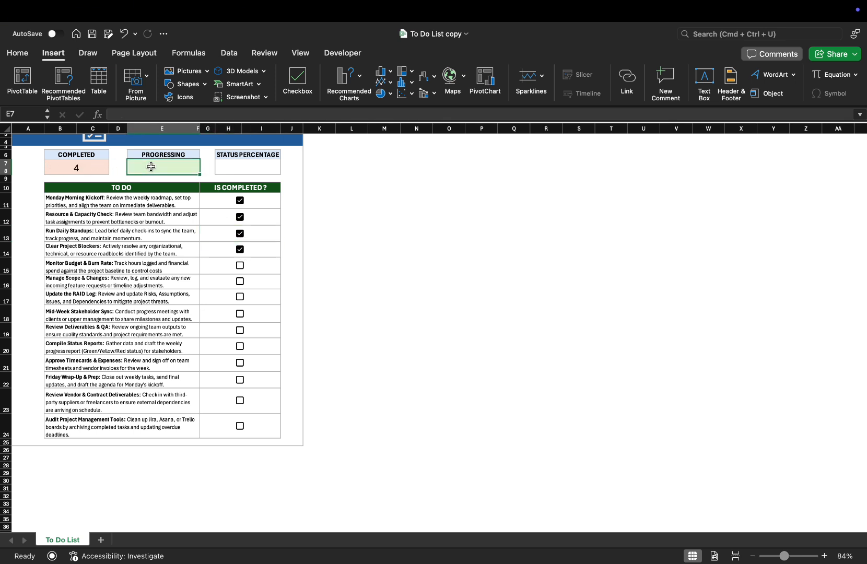
{"action": "left_click", "coordinate": [90, 168]}
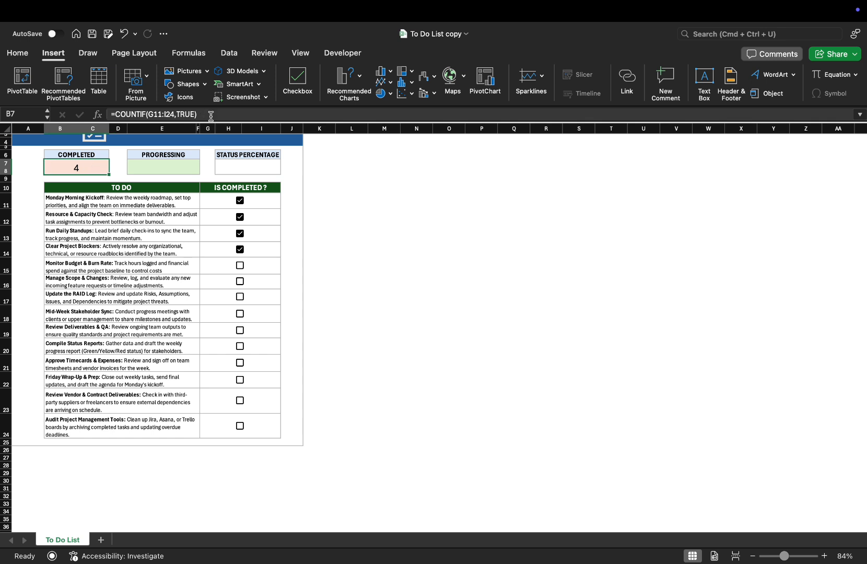
{"action": "left_click_drag", "start_coordinate": [211, 116], "coordinate": [110, 114]}
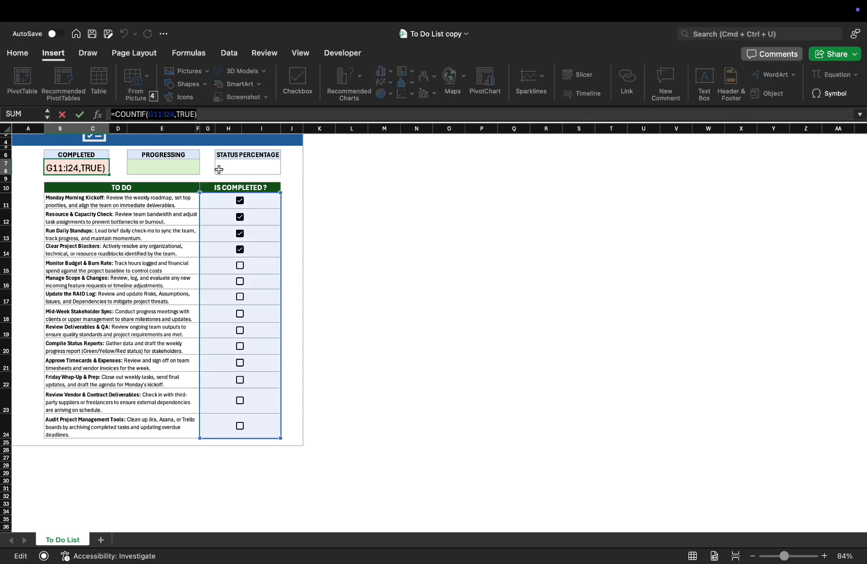
{"action": "type", "text": "="}
{"action": "left_click", "coordinate": [181, 168]}
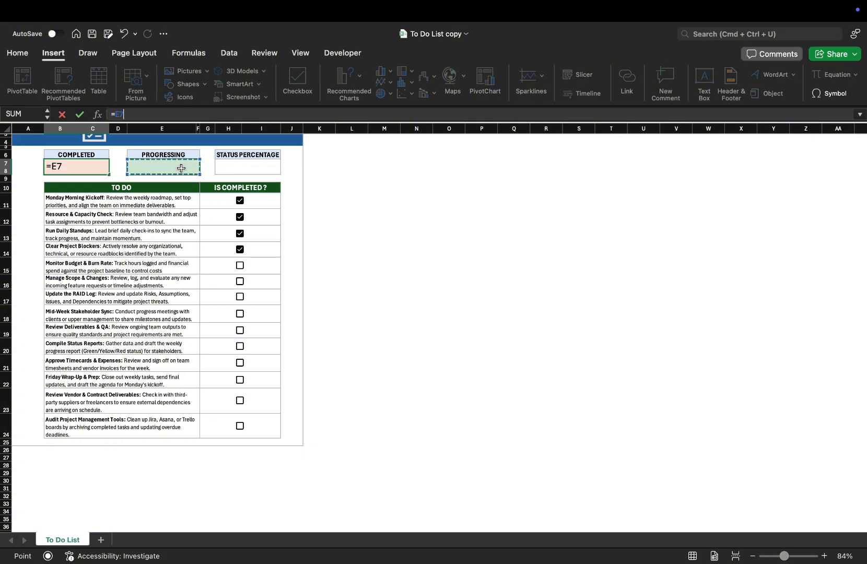
{"action": "key", "text": "Escape"}
{"action": "left_click", "coordinate": [361, 186]}
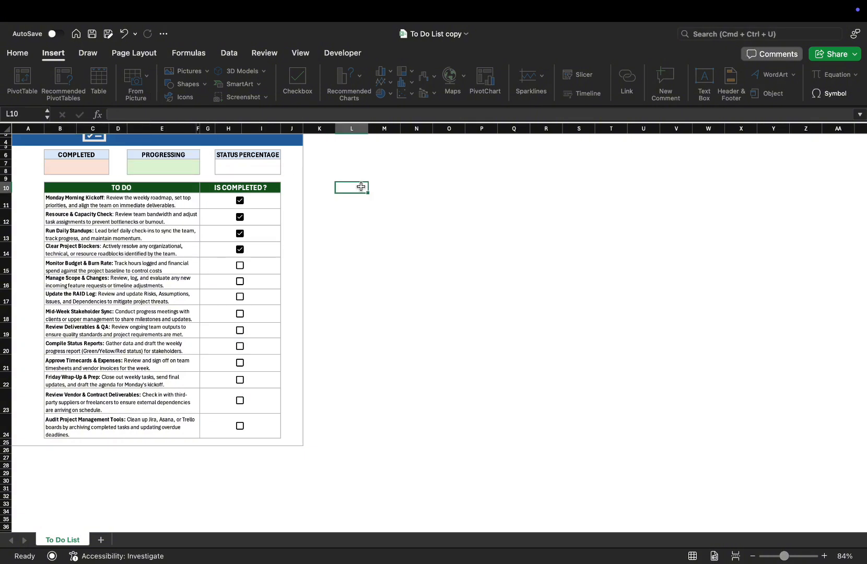
{"action": "left_click", "coordinate": [65, 165]}
{"action": "key", "text": "super+v"}
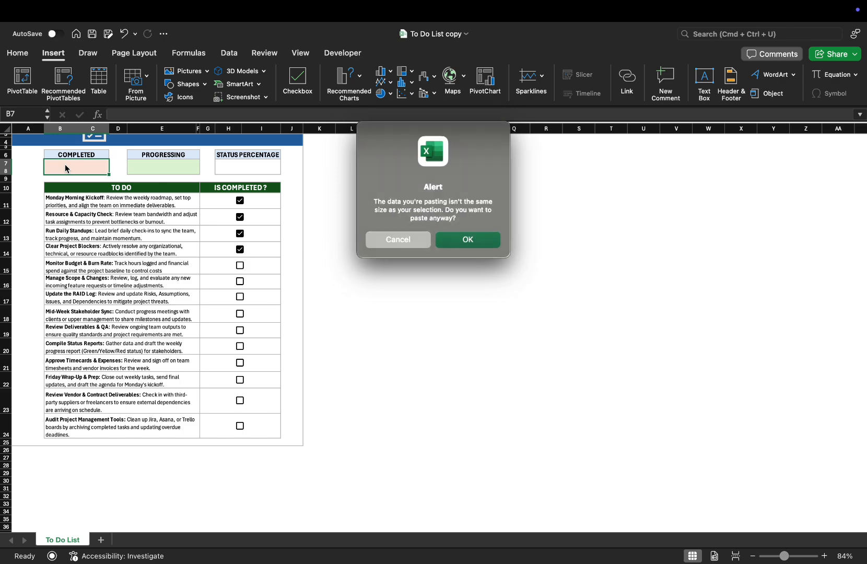
{"action": "left_click", "coordinate": [421, 243]}
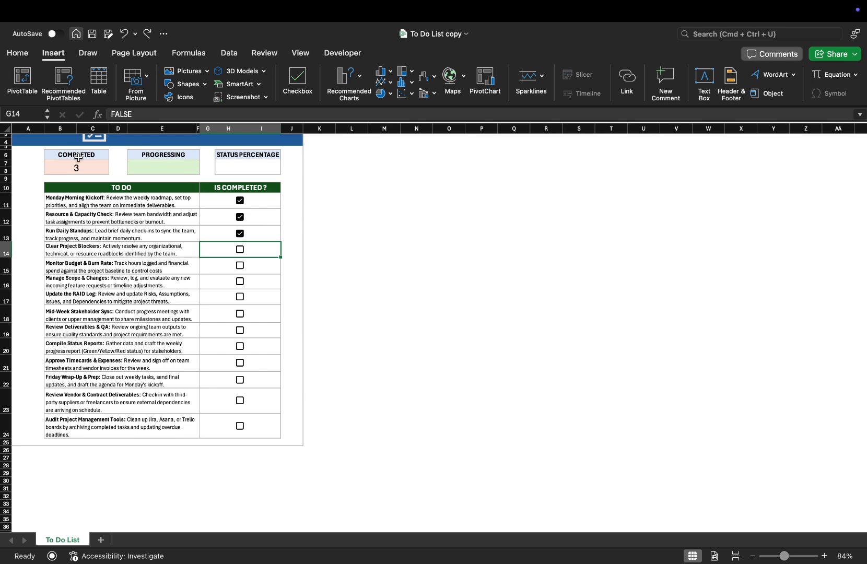
Copy the whole COUNTIF formula text from the Completed cell and select the empty cell under Progressing
{"action": "left_click", "coordinate": [91, 169]}
{"action": "left_click", "coordinate": [212, 114]}
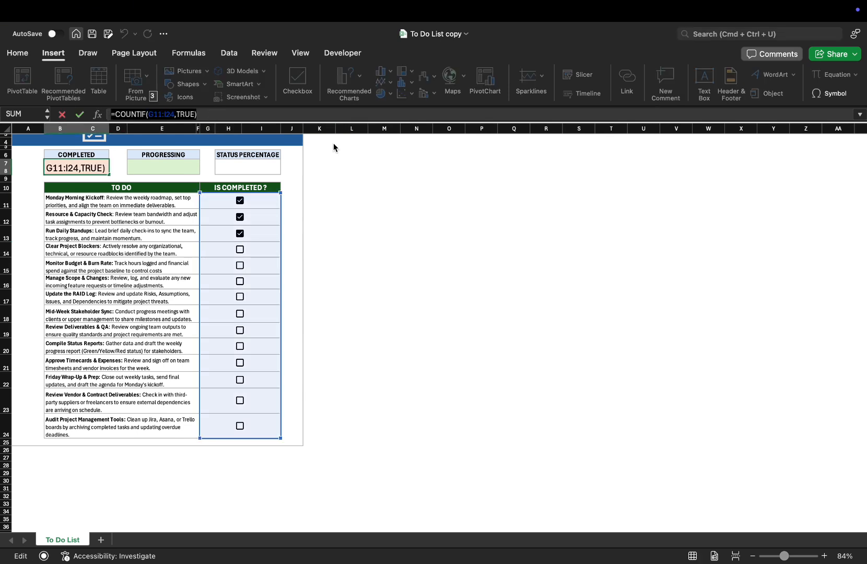
{"action": "key", "text": "Return"}
{"action": "left_click", "coordinate": [169, 167]}
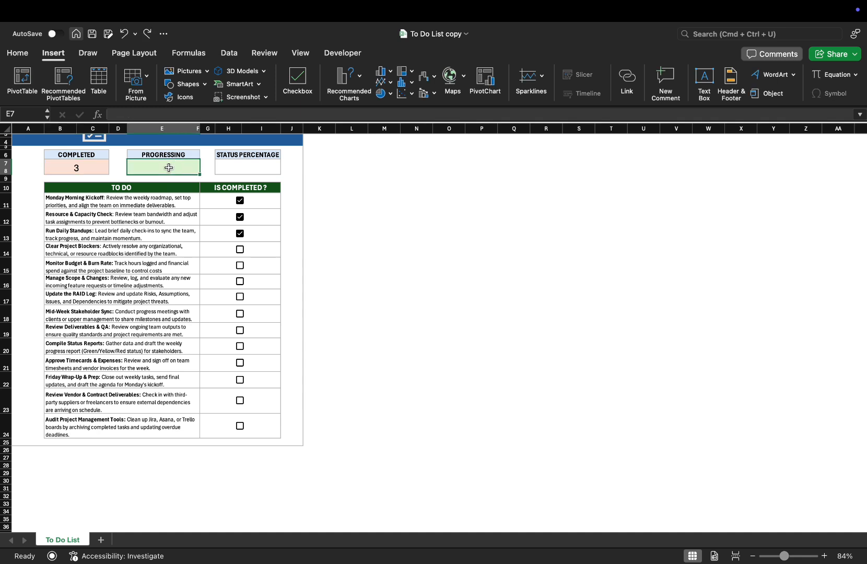
{"action": "key", "text": "super+v"}
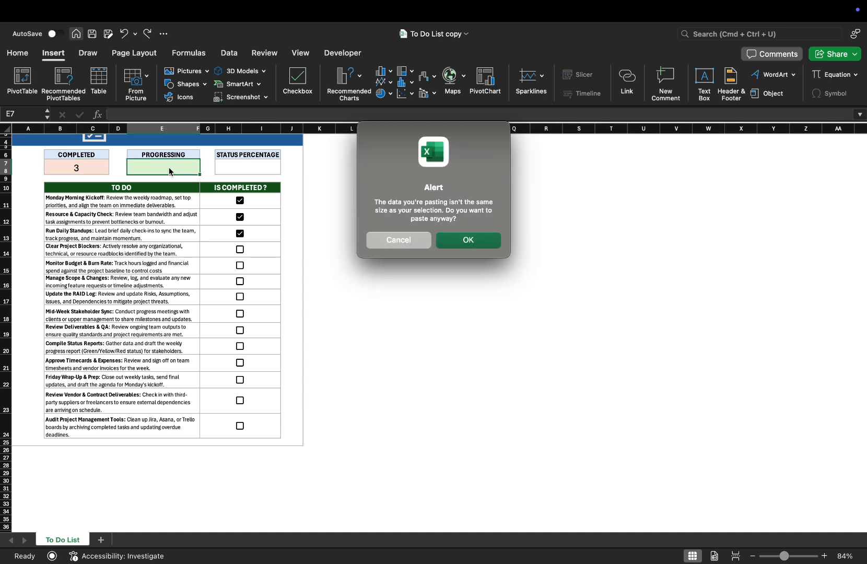
{"action": "left_click", "coordinate": [482, 241]}
{"action": "left_click", "coordinate": [416, 228]}
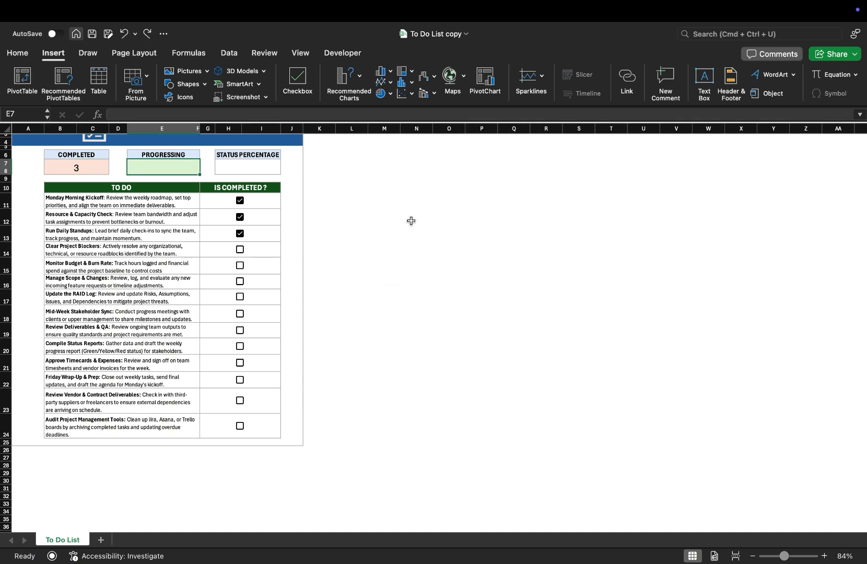
Count the unfinished tasks in the cell under Progressing with the formula =COUNTIF(G11:I24,FALSE)
{"action": "left_click", "coordinate": [155, 115]}
{"action": "type", "text": "=COUNTIF(G11:I24,TRUE)"}
{"action": "double_click", "coordinate": [191, 113]}
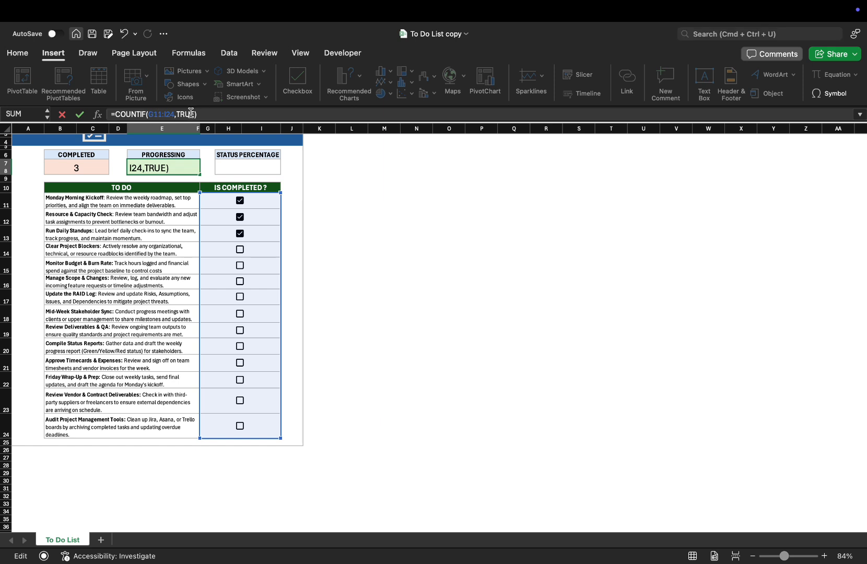
{"action": "type", "text": "FALSE"}
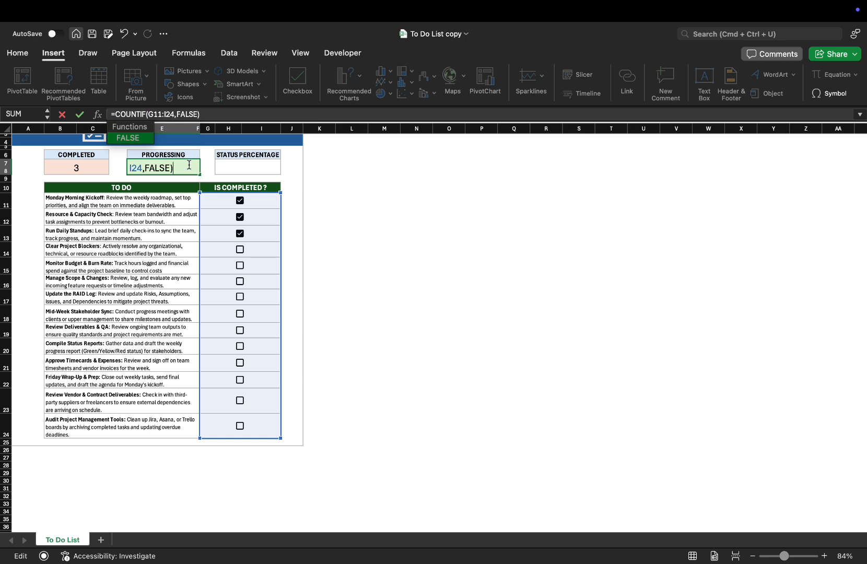
{"action": "key", "text": "Return"}
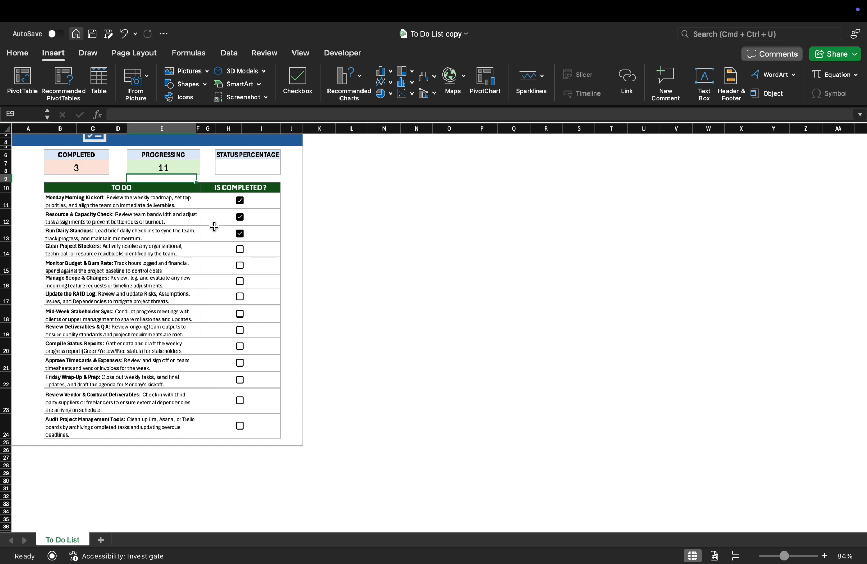
Tick the Clear Project Blockers, Monitor Budget & Burn Rate and Manage Scope & Changes tasks as completed
{"action": "left_click", "coordinate": [240, 249]}
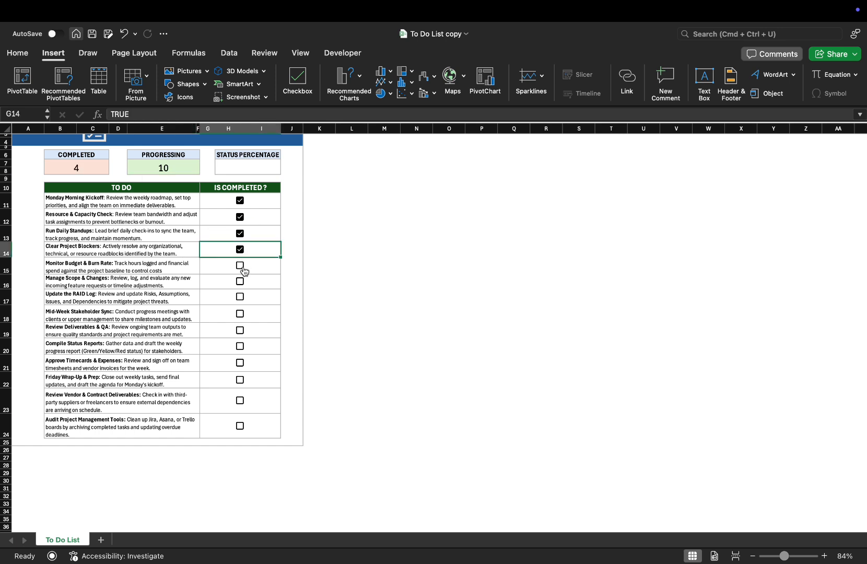
{"action": "left_click", "coordinate": [241, 267]}
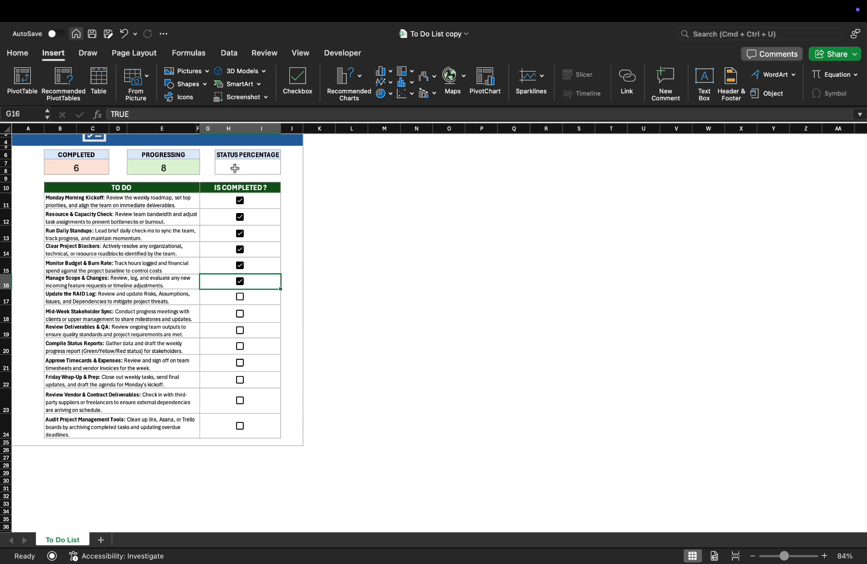
Calculate the share of completed tasks in the cell under Status Percentage with the formula =B7/COUNTA(G11:I24)
{"action": "left_click", "coordinate": [251, 168]}
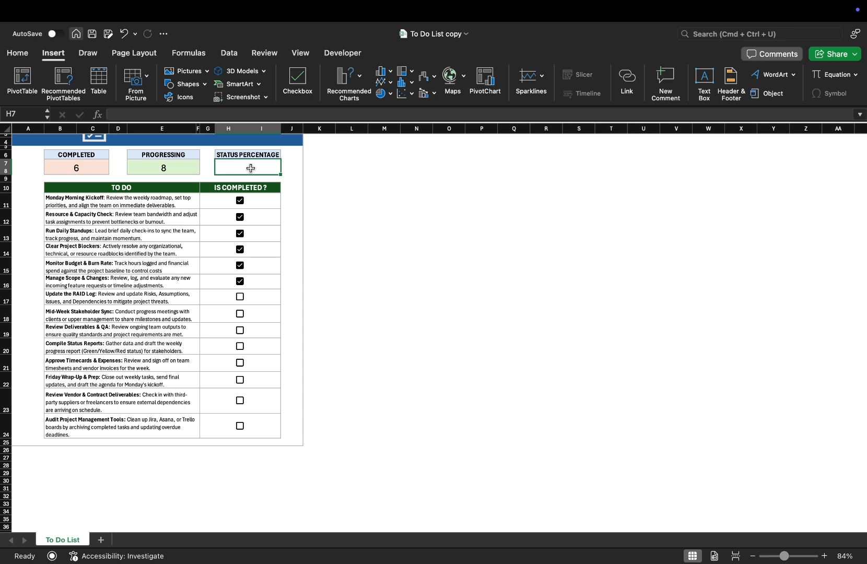
{"action": "type", "text": "="}
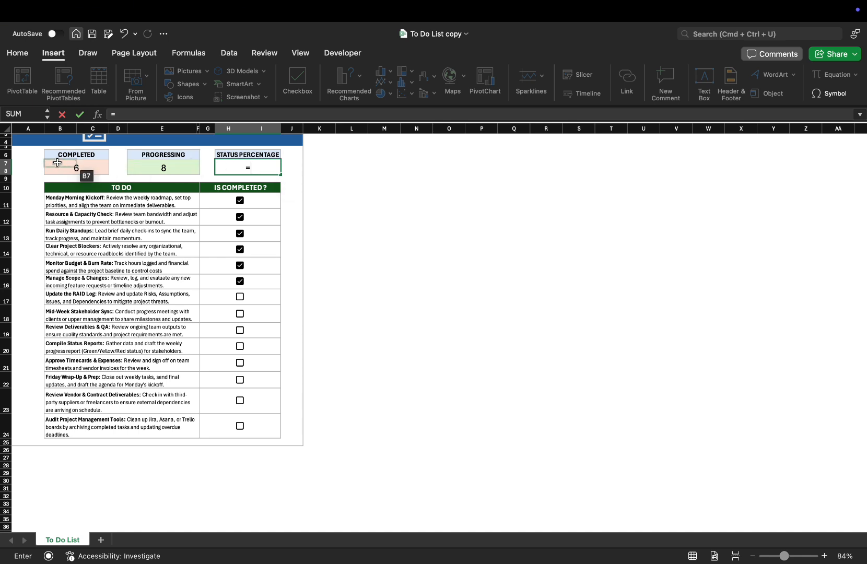
{"action": "left_click", "coordinate": [88, 167]}
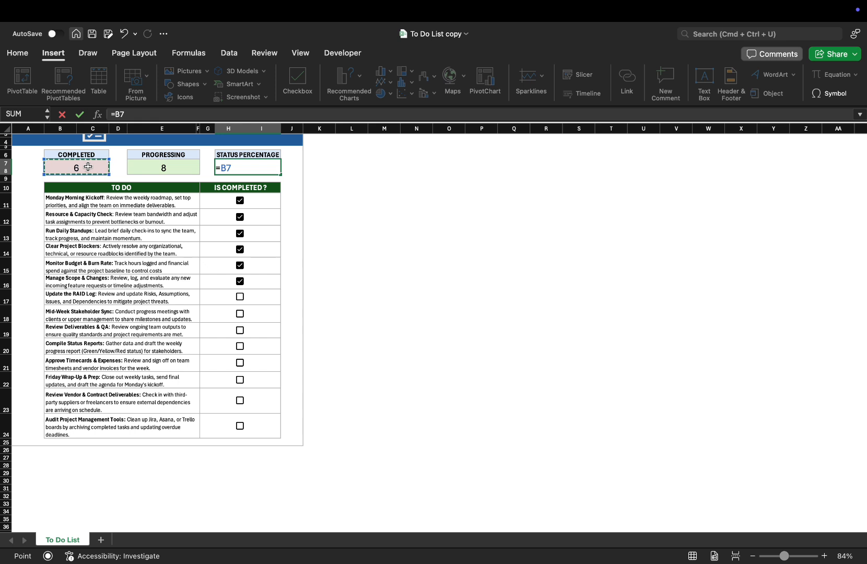
{"action": "type", "text": "?"}
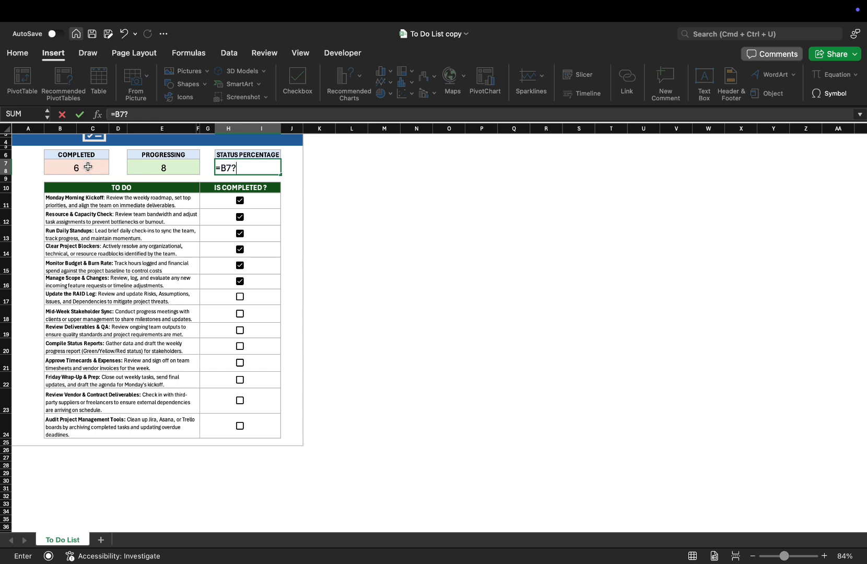
{"action": "key", "text": "BackSpace"}
{"action": "type", "text": "/"}
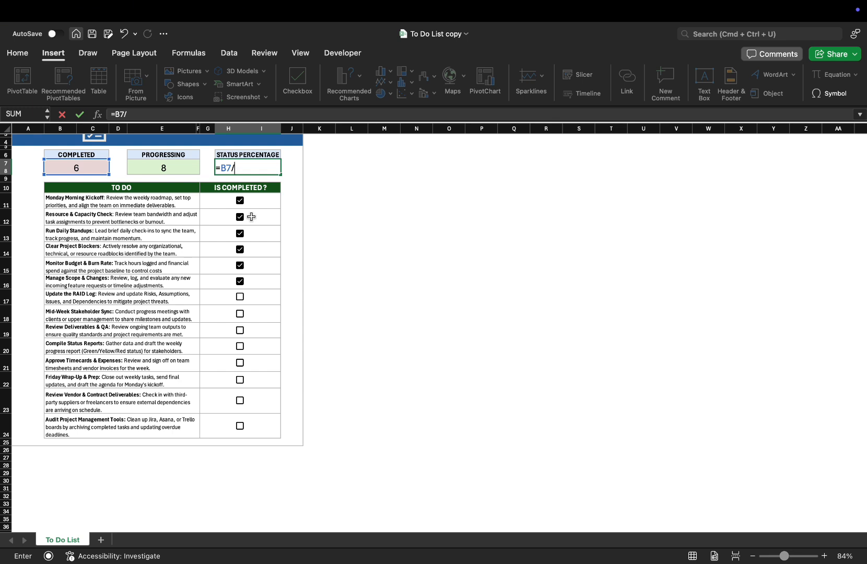
{"action": "type", "text": "COUN"}
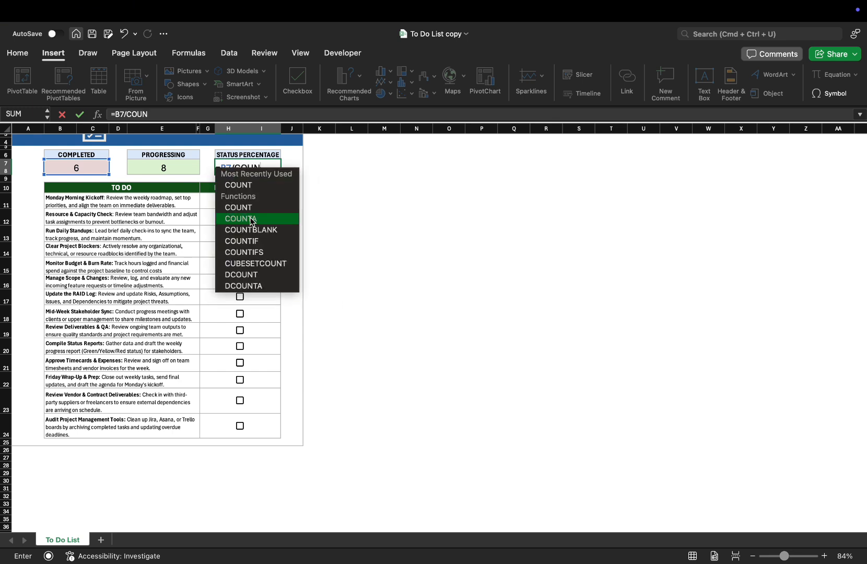
{"action": "double_click", "coordinate": [252, 220]}
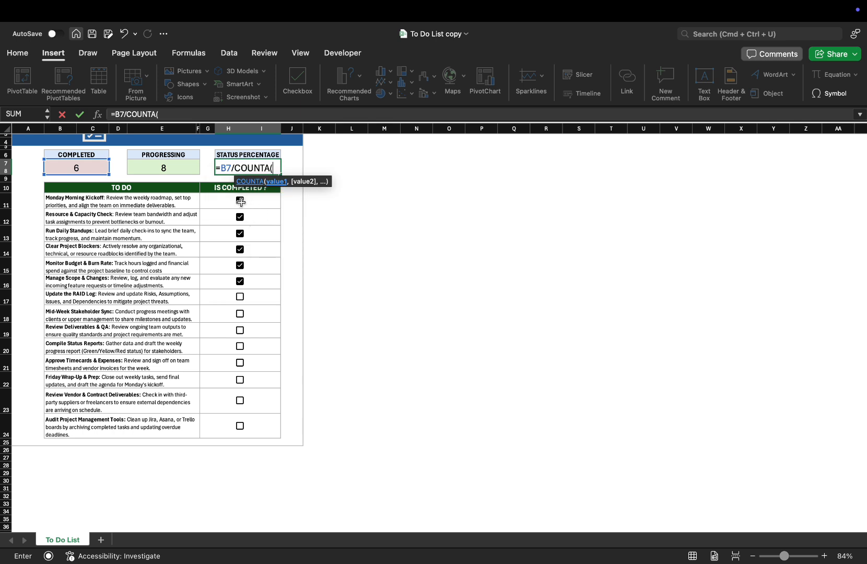
{"action": "left_click_drag", "start_coordinate": [212, 203], "coordinate": [230, 434]}
{"action": "type", "text": ")"}
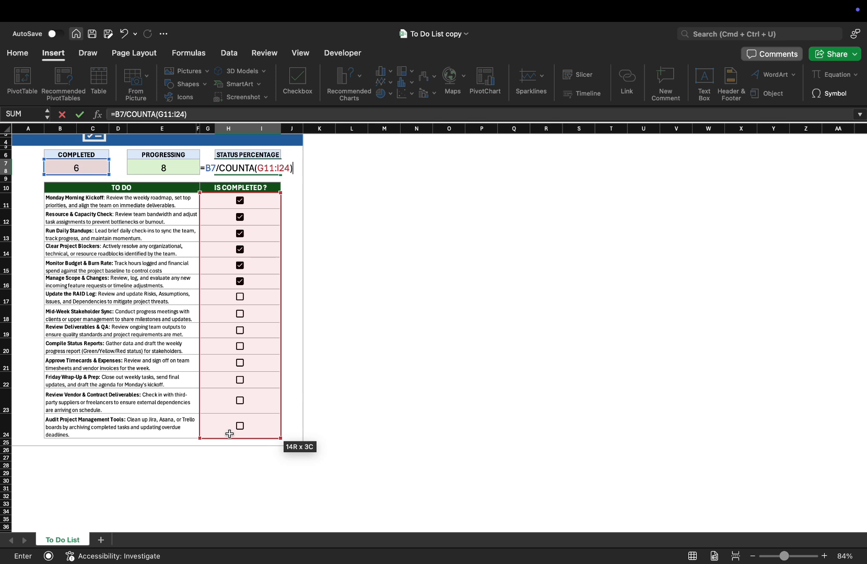
{"action": "key", "text": "Return"}
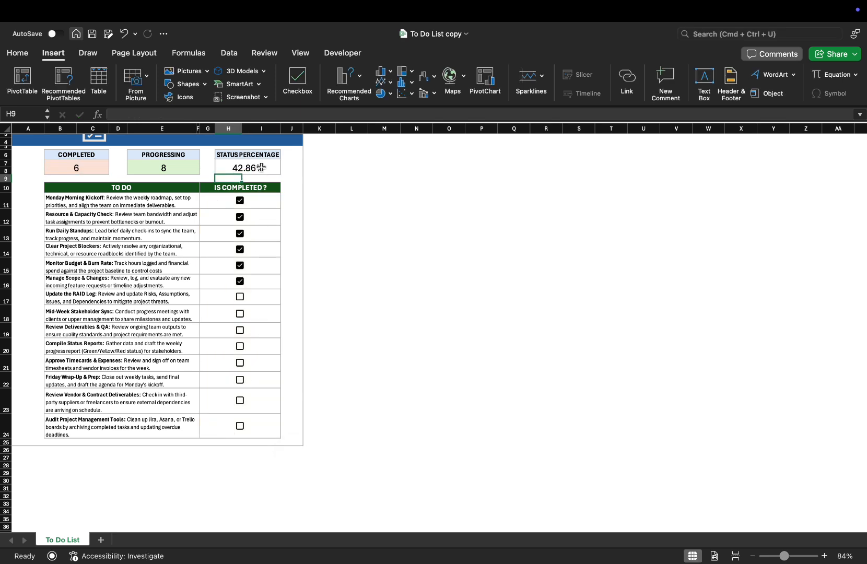
Tick the five tasks from Update the RAID Log through Approve Timecards & Expenses as completed
{"action": "left_click", "coordinate": [240, 297]}
{"action": "left_click", "coordinate": [240, 313]}
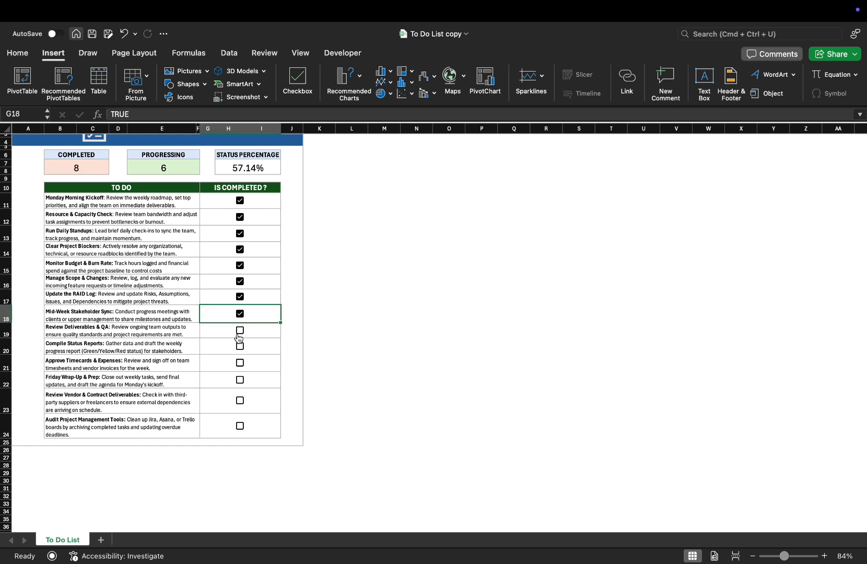
{"action": "left_click", "coordinate": [241, 331]}
{"action": "left_click", "coordinate": [240, 349]}
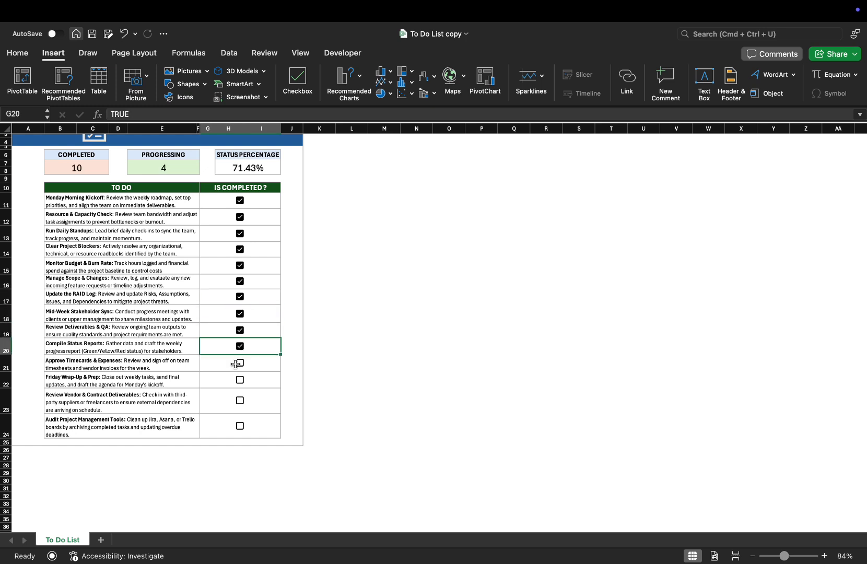
{"action": "left_click", "coordinate": [239, 364]}
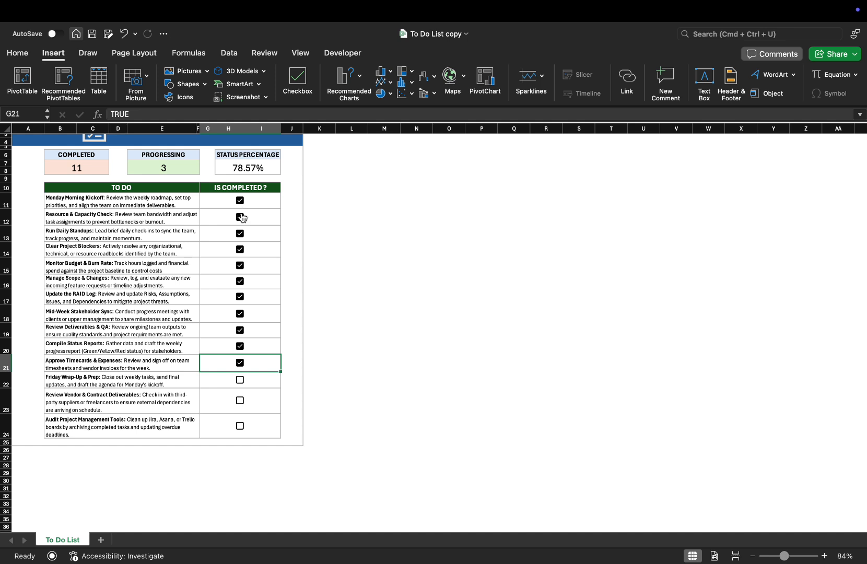
Start a custom data bar conditional formatting rule for the percentage cell under Status Percentage
{"action": "left_click", "coordinate": [223, 168]}
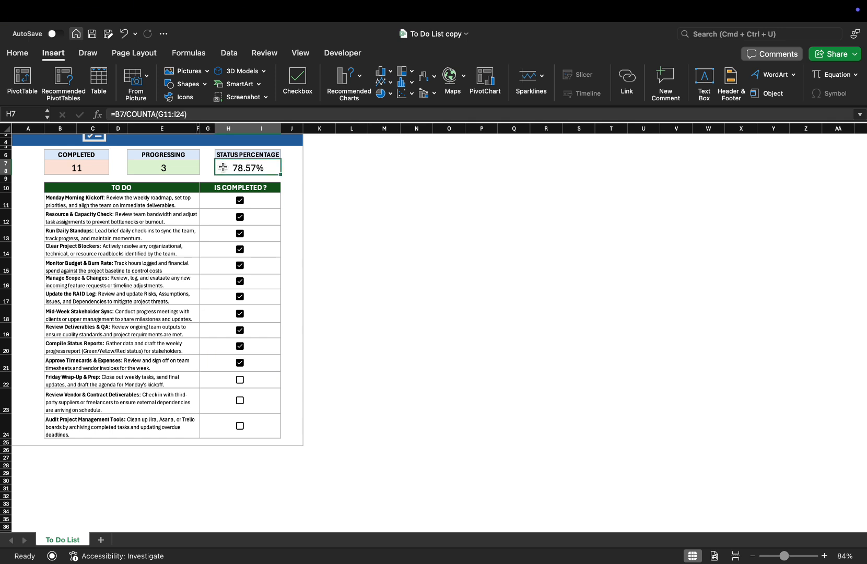
{"action": "left_click", "coordinate": [23, 58]}
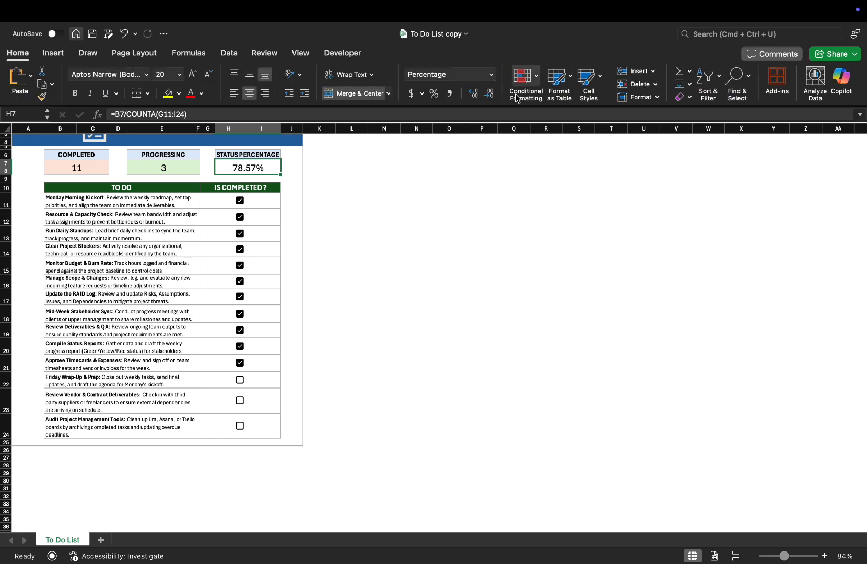
{"action": "left_click", "coordinate": [524, 80]}
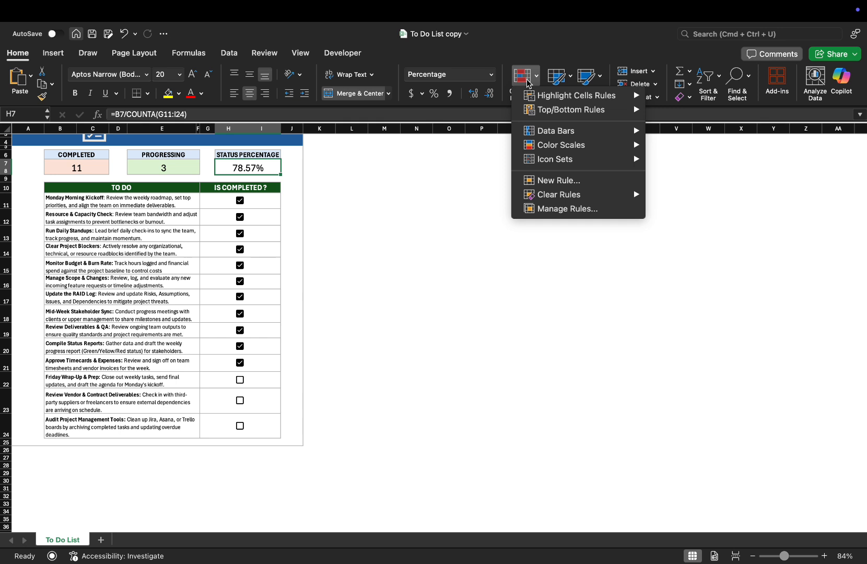
{"action": "mouse_move", "coordinate": [553, 136]}
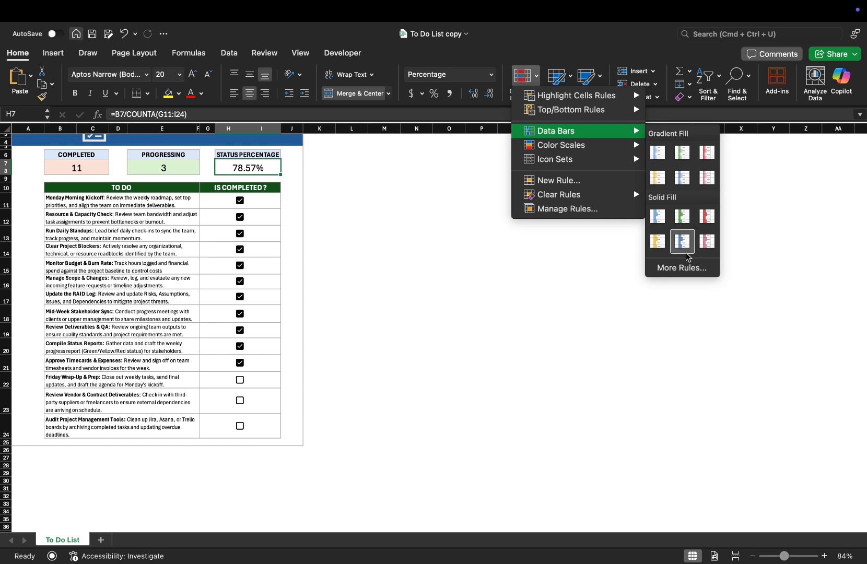
{"action": "left_click", "coordinate": [682, 269]}
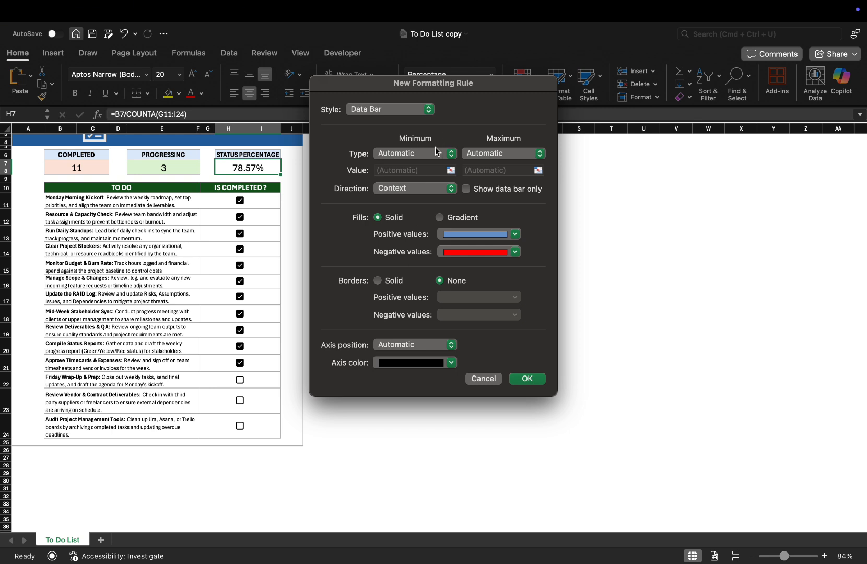
Set both data bar limits to the Number type, with a minimum of 0 and a maximum of 1
{"action": "left_click", "coordinate": [421, 155]}
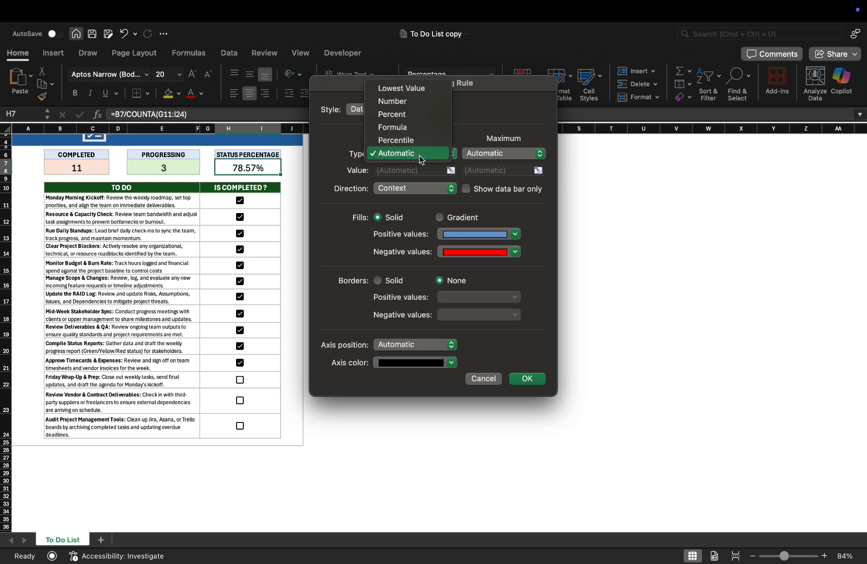
{"action": "left_click", "coordinate": [400, 103]}
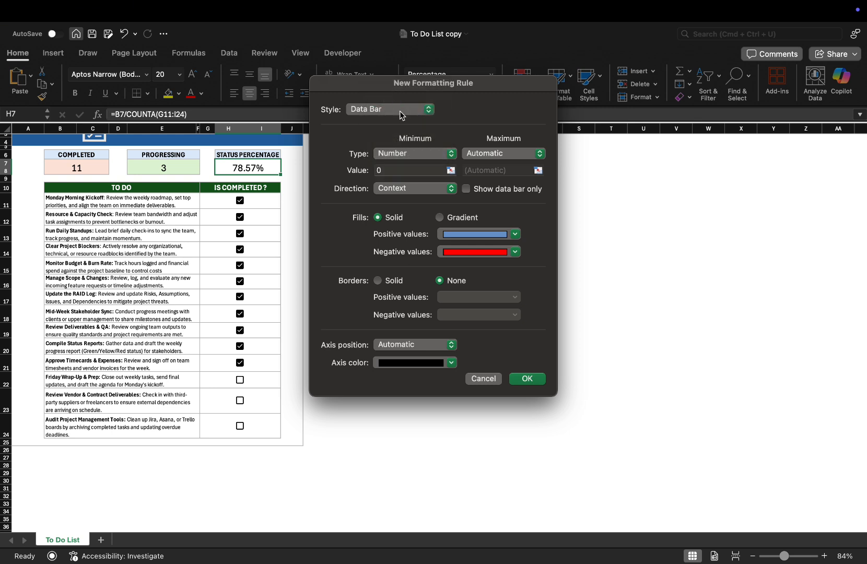
{"action": "left_click", "coordinate": [487, 154]}
{"action": "left_click", "coordinate": [486, 102]}
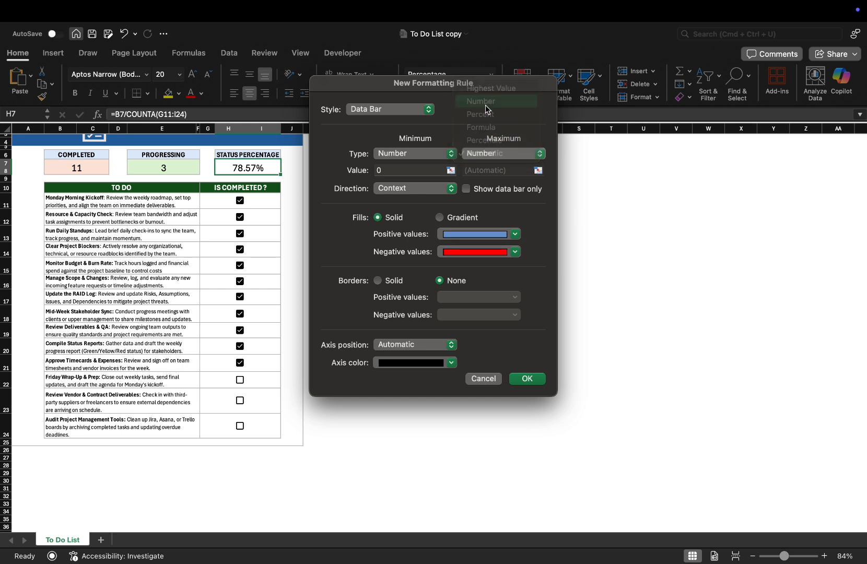
{"action": "left_click", "coordinate": [390, 171]}
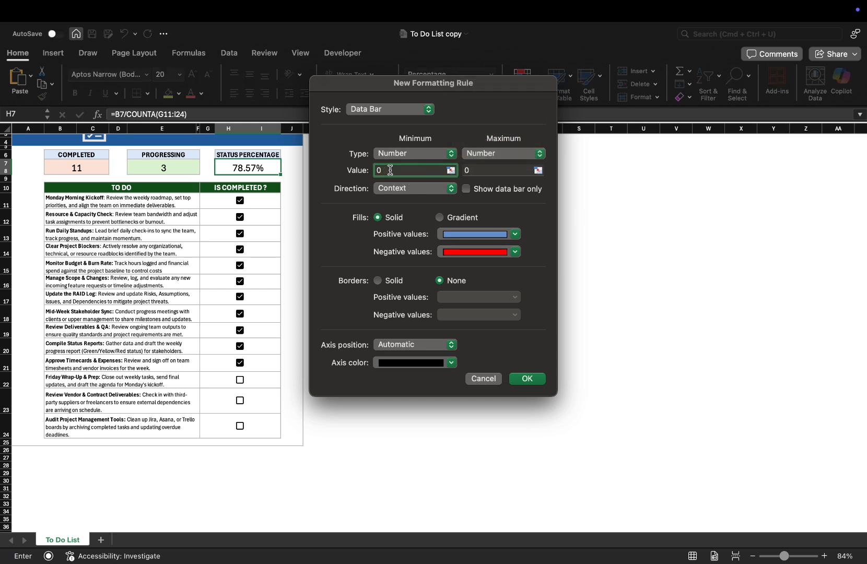
{"action": "left_click", "coordinate": [472, 173]}
{"action": "key", "text": "BackSpace"}
{"action": "type", "text": "1"}
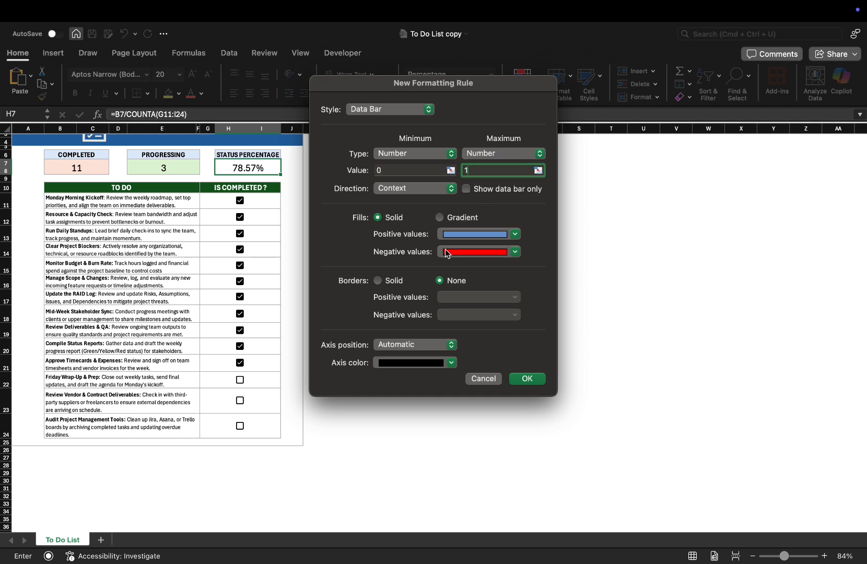
Give the data bar's positive values a light blue solid fill and a dark blue solid border, and apply the rule
{"action": "left_click", "coordinate": [516, 235]}
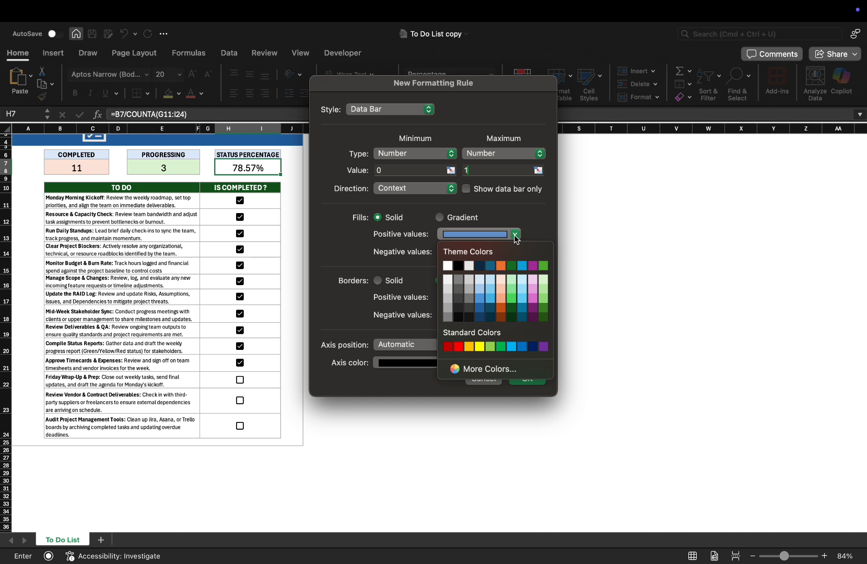
{"action": "left_click", "coordinate": [481, 289]}
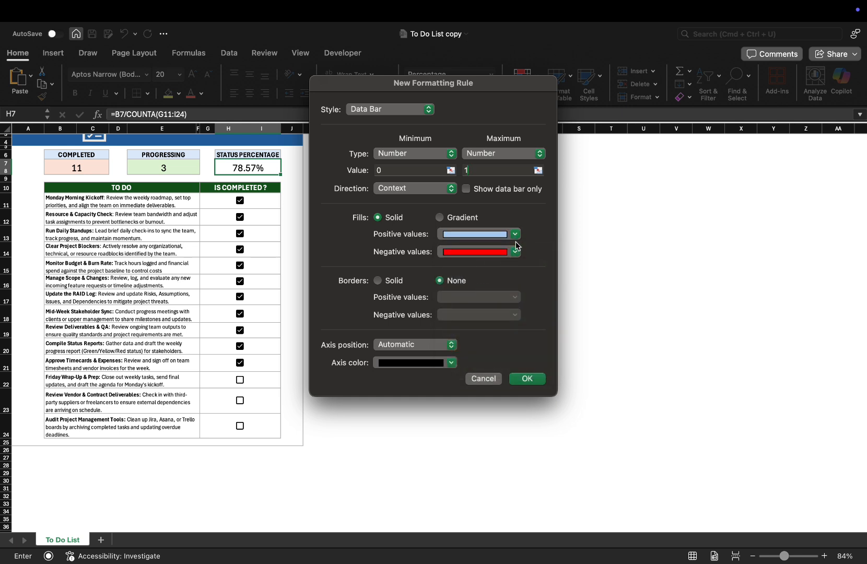
{"action": "left_click", "coordinate": [379, 282]}
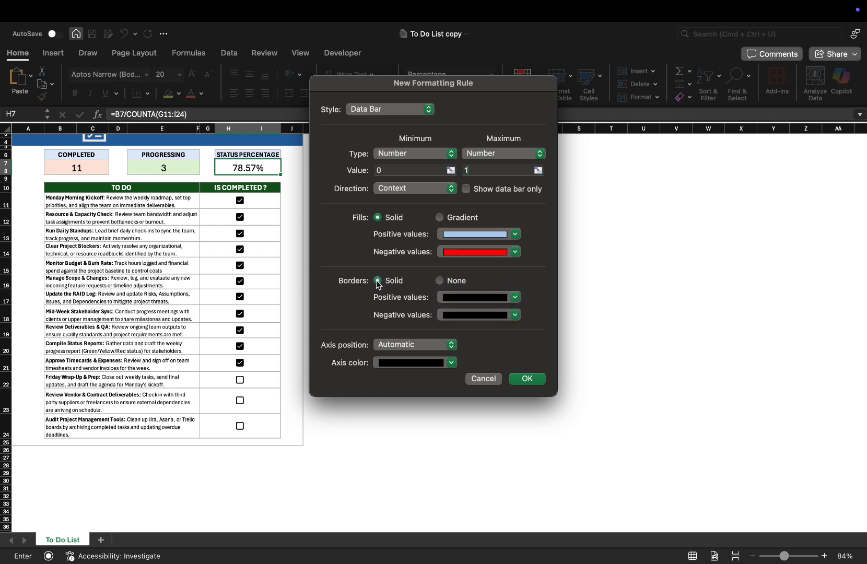
{"action": "left_click", "coordinate": [516, 298]}
{"action": "left_click", "coordinate": [480, 381]}
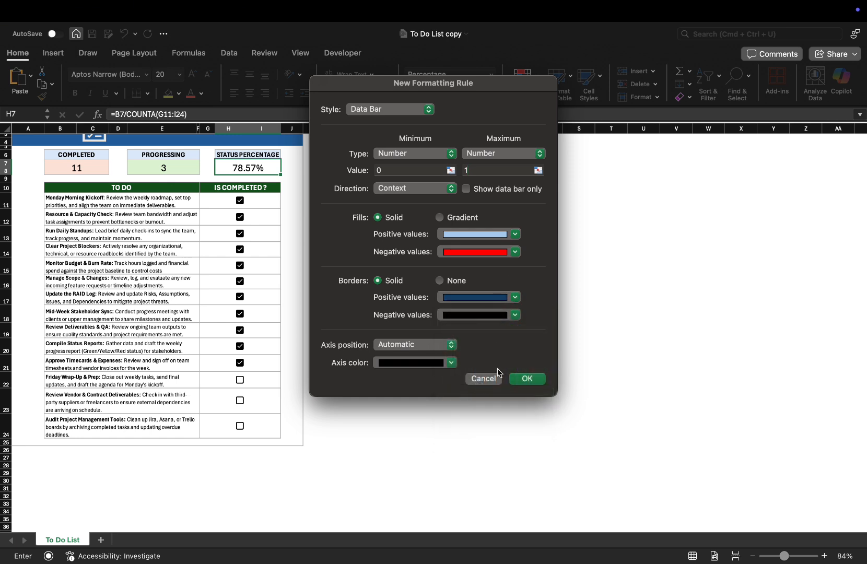
{"action": "left_click", "coordinate": [526, 380]}
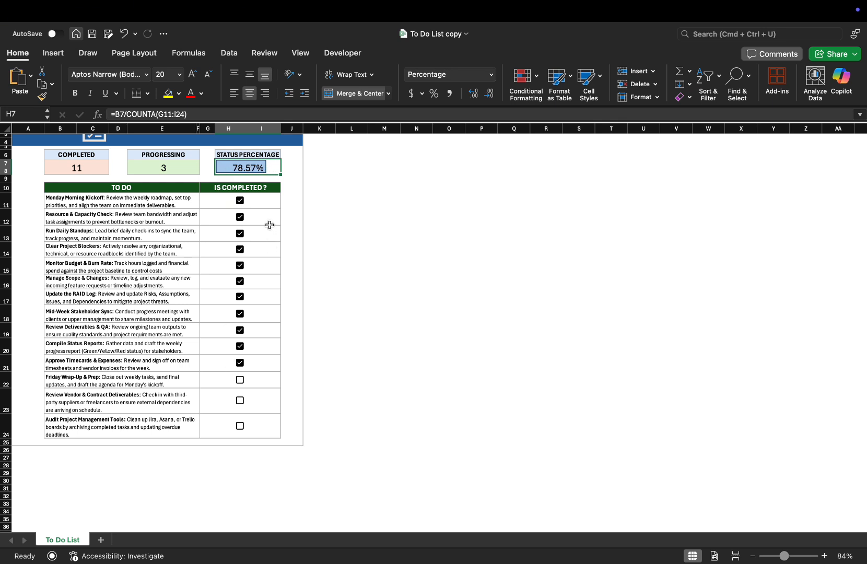
Untick the seven tasks from Approve Timecards & Expenses up to Monitor Budget & Burn Rate to test the data bar
{"action": "left_click", "coordinate": [241, 363]}
{"action": "left_click", "coordinate": [240, 347]}
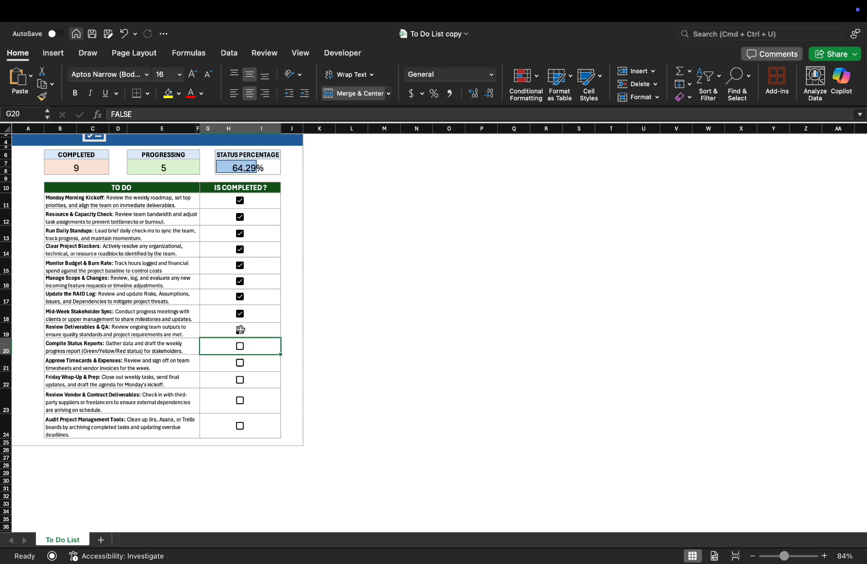
{"action": "left_click", "coordinate": [241, 330]}
{"action": "left_click", "coordinate": [240, 313]}
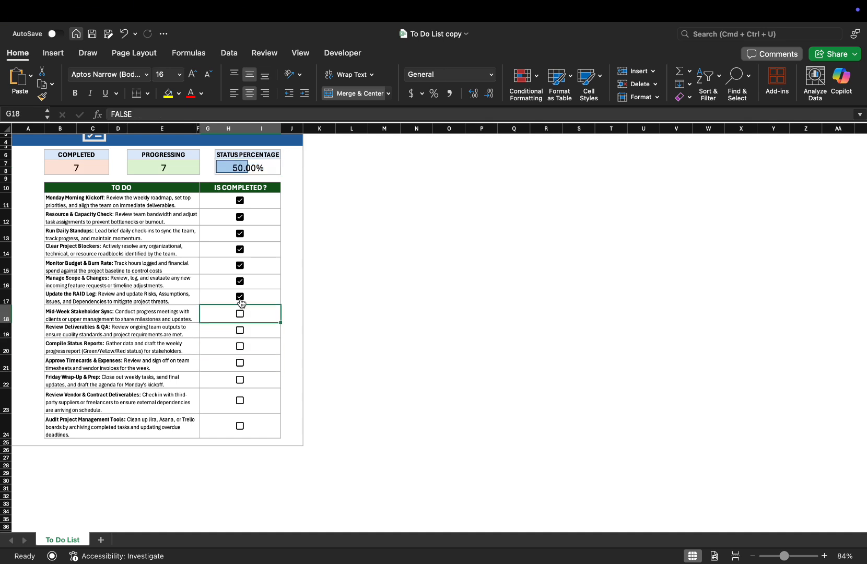
{"action": "left_click", "coordinate": [240, 297]}
{"action": "left_click", "coordinate": [241, 281]}
{"action": "left_click", "coordinate": [240, 265]}
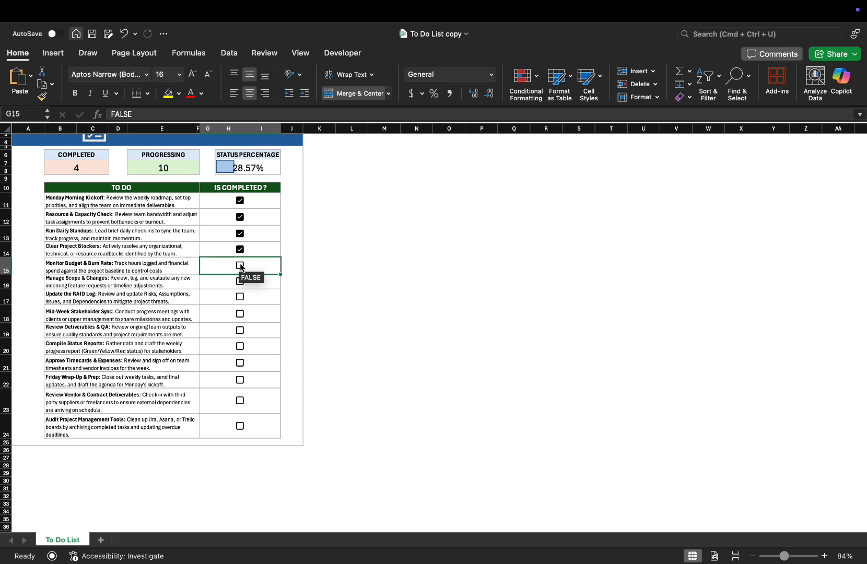
Tick the six tasks from Monitor Budget & Burn Rate through Compile Status Reports as completed again
{"action": "left_click", "coordinate": [241, 265]}
{"action": "left_click", "coordinate": [241, 281]}
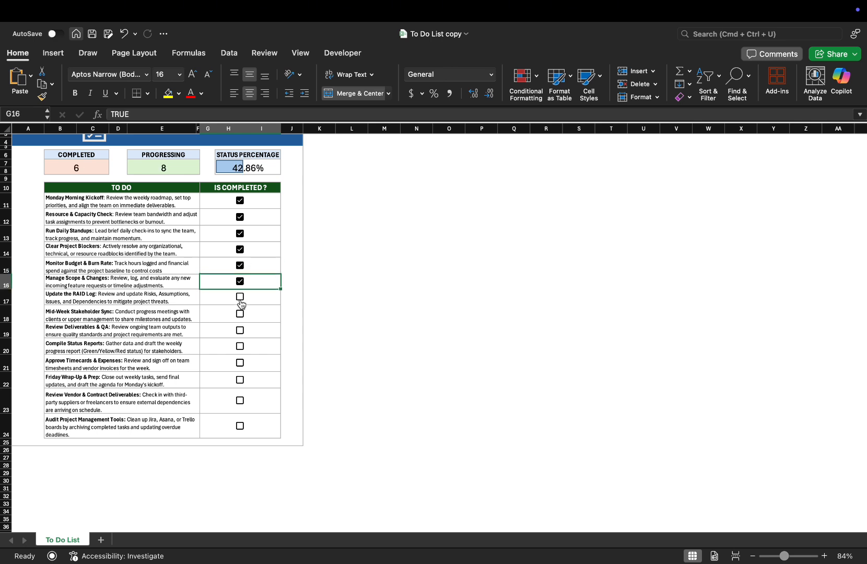
{"action": "left_click", "coordinate": [240, 297]}
{"action": "left_click", "coordinate": [241, 314]}
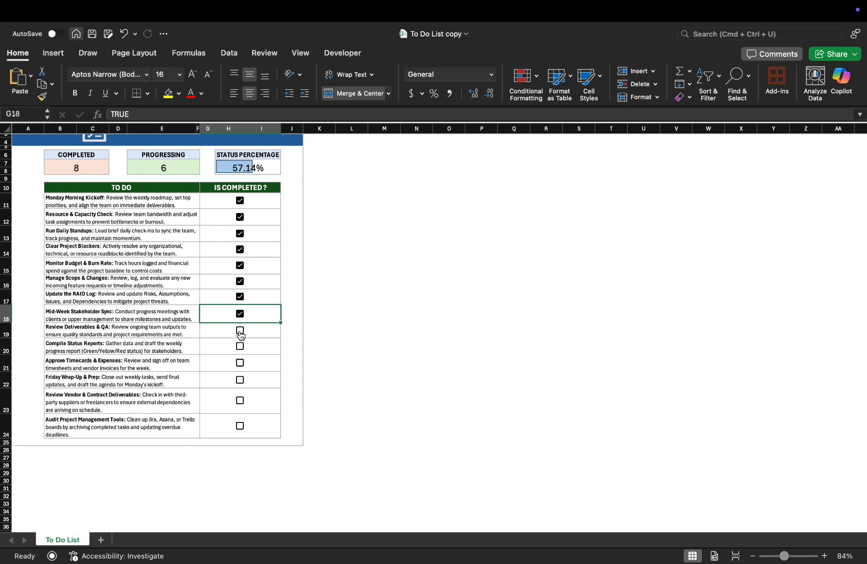
{"action": "left_click", "coordinate": [240, 332]}
{"action": "left_click", "coordinate": [238, 351]}
{"action": "left_click", "coordinate": [239, 347]}
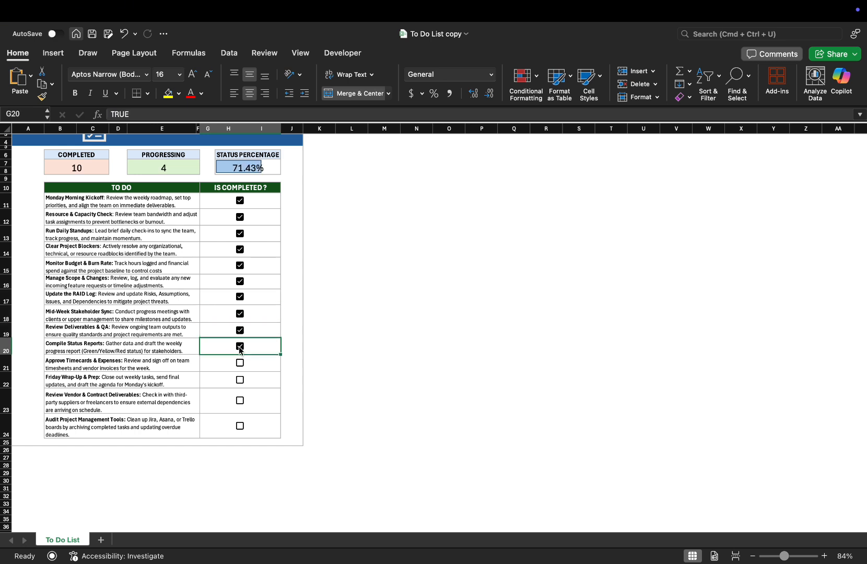
{"action": "scroll", "coordinate": [240, 351], "scroll_direction": "up", "scroll_amount": 2}
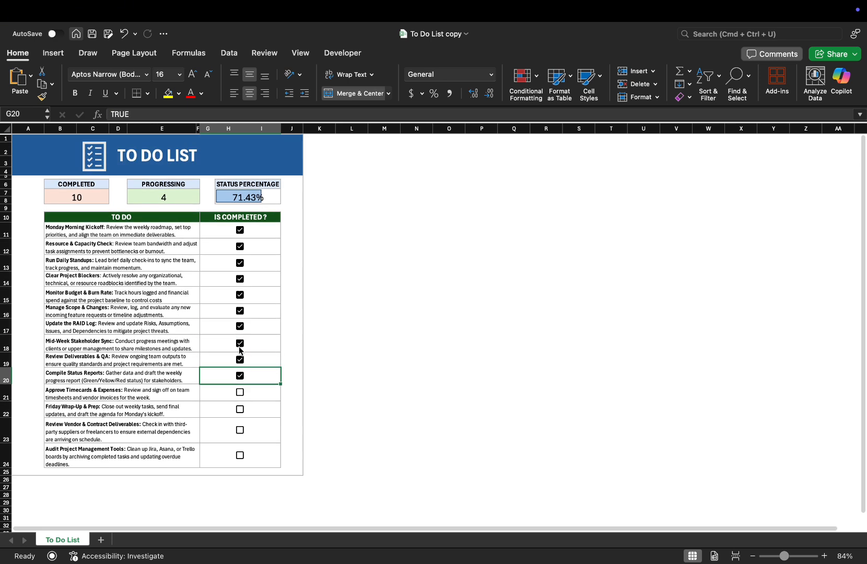